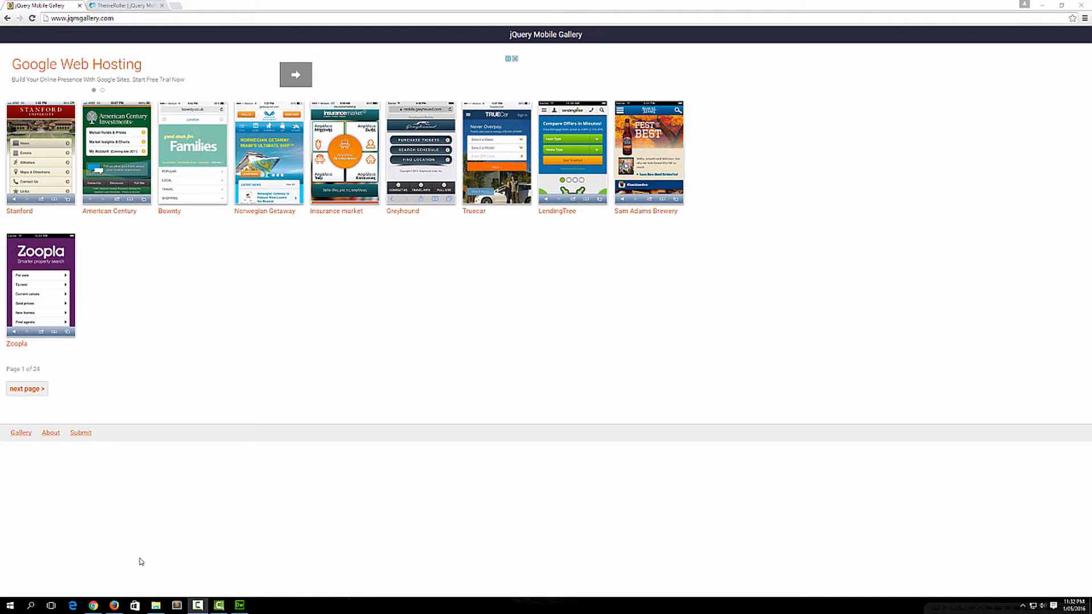
- Switch to Firefox to view the Page One mobile sample page and minimise its window again
left_click(113, 605)
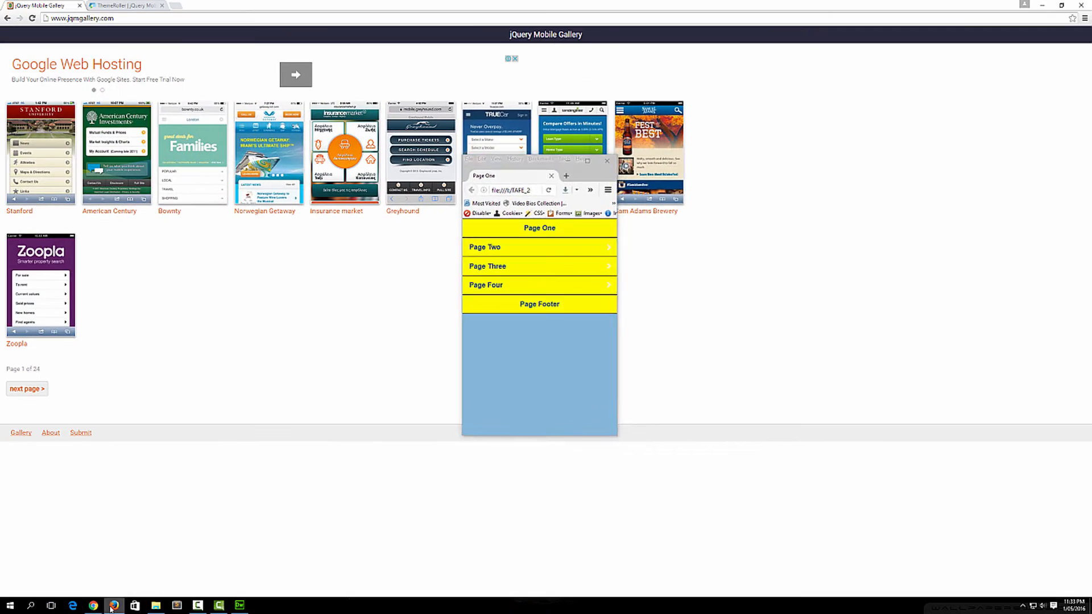
left_click(112, 606)
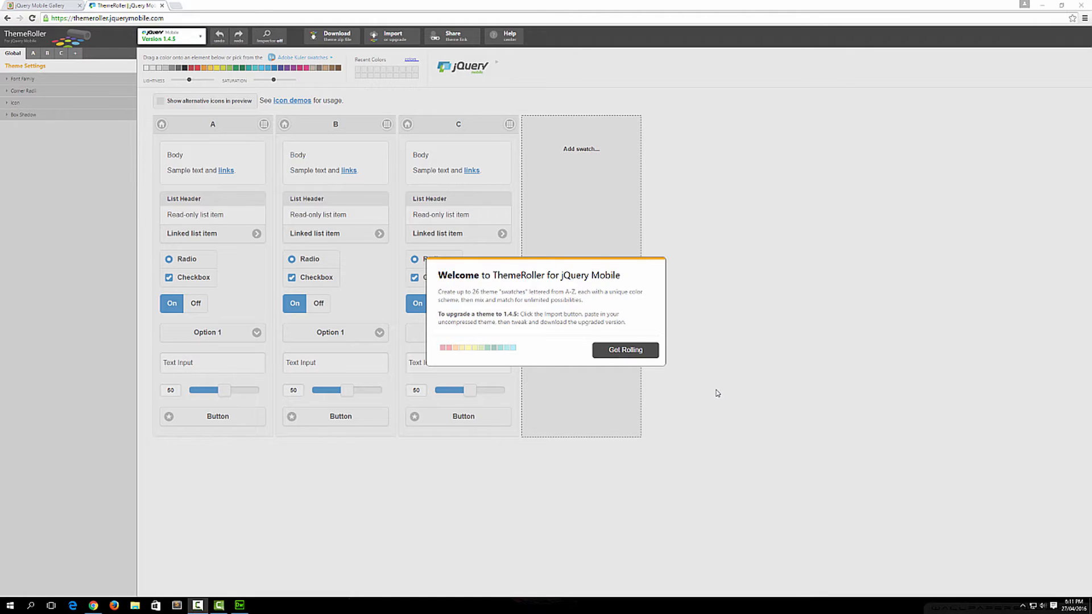
- Dismiss the ThemeRoller welcome message and expand the global Font Family, Corner Radii, Icon and Box Shadow settings
left_click(628, 357)
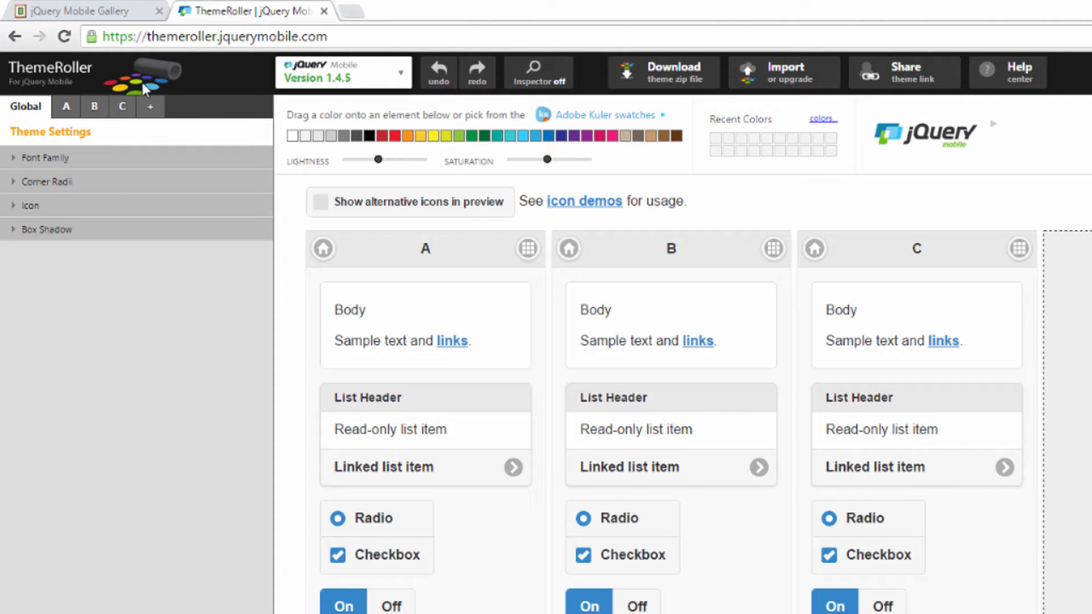
left_click(44, 162)
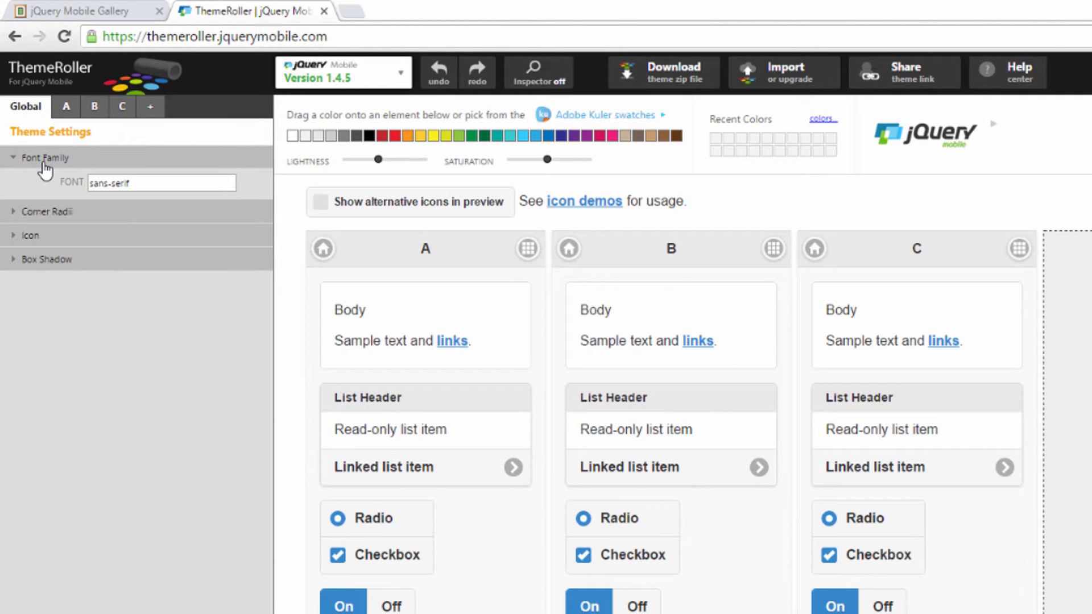
left_click(46, 213)
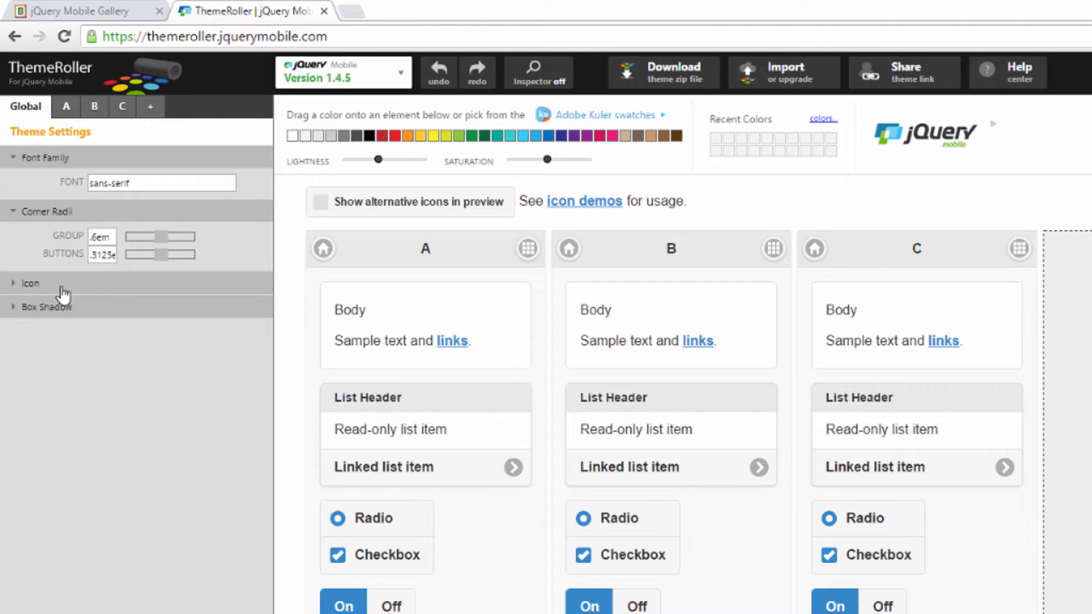
left_click(59, 284)
left_click(86, 376)
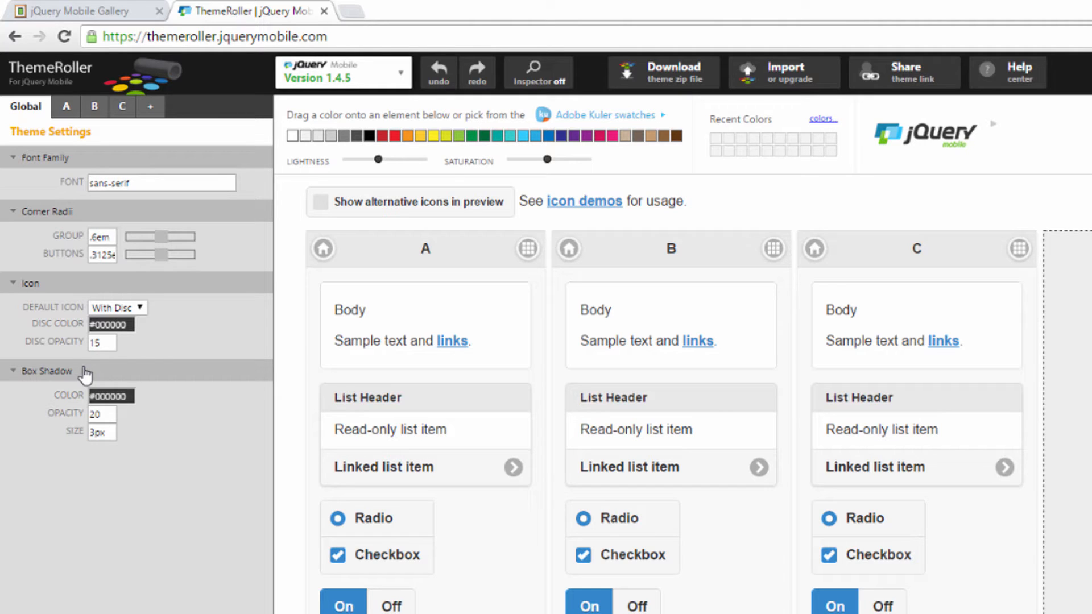
- Try red accents in the global theme settings: icon disc color #d13d3d and box shadow color #960808
left_click(131, 323)
left_click_drag(108, 408, 106, 416)
left_click(70, 588)
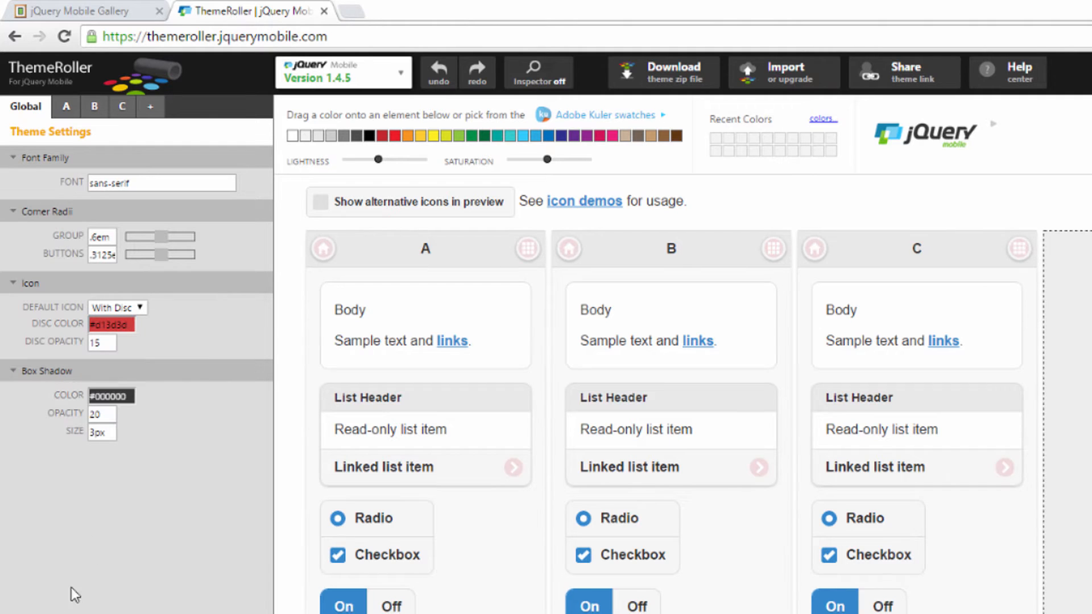
left_click(126, 396)
left_click(135, 505)
left_click(147, 574)
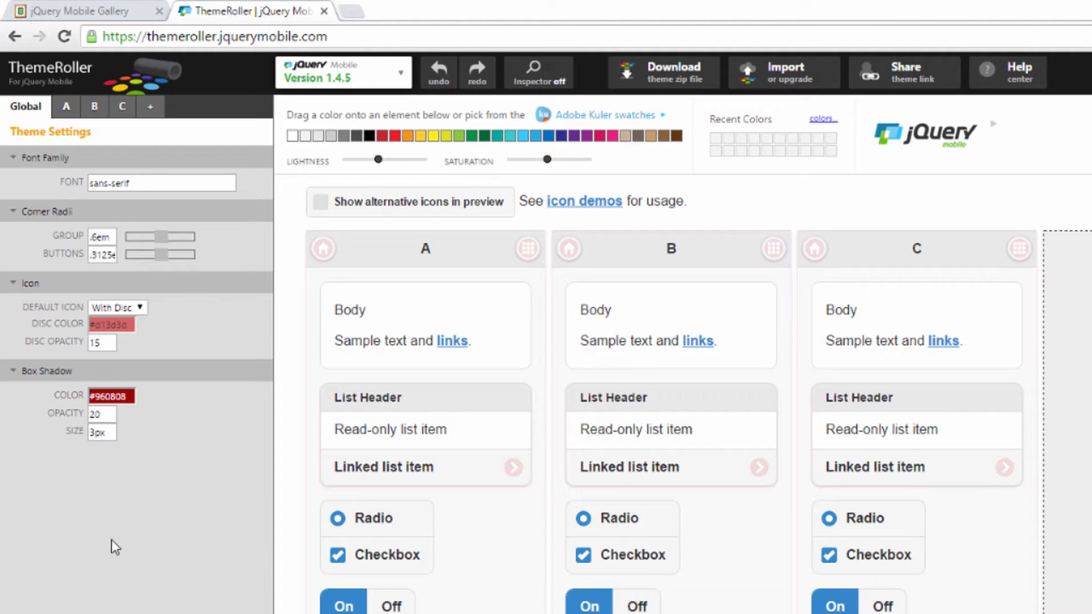
- Examine swatch A's settings for page, header/footer bar, body, link, the button states and active state
left_click(73, 112)
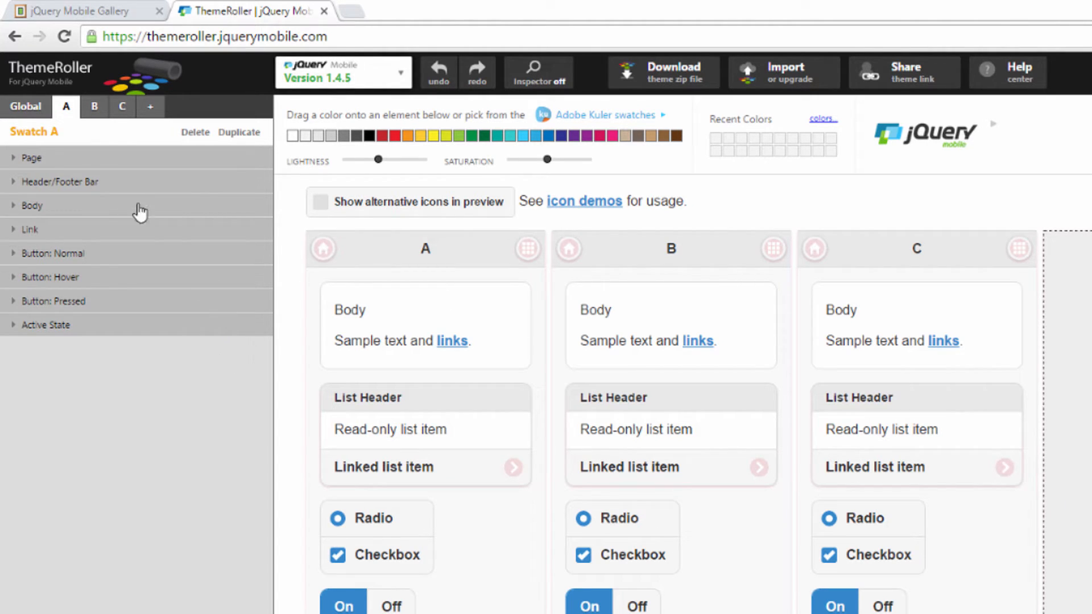
left_click(42, 158)
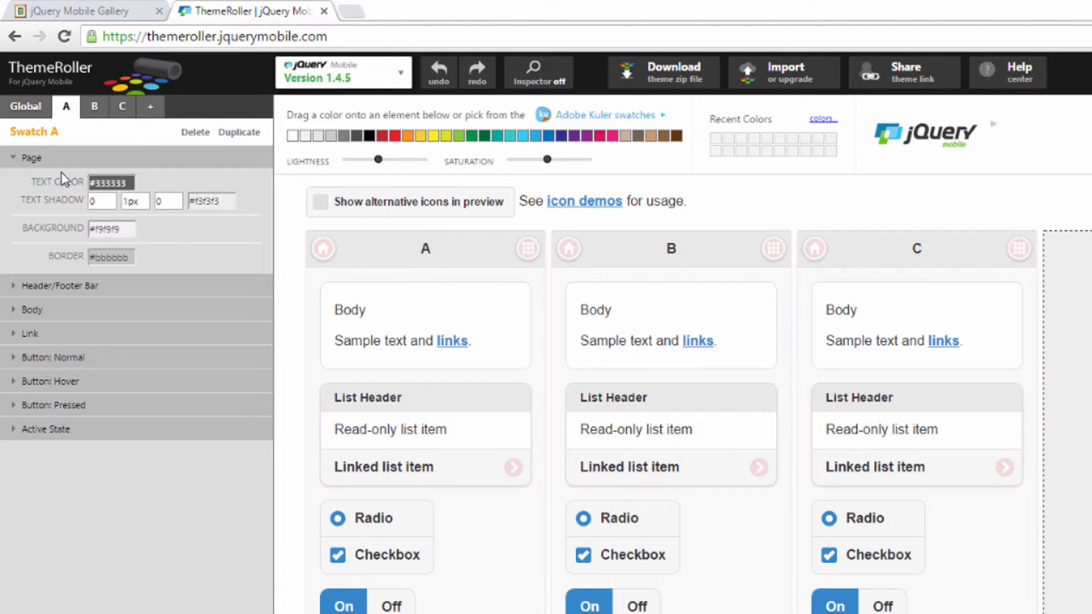
left_click(66, 287)
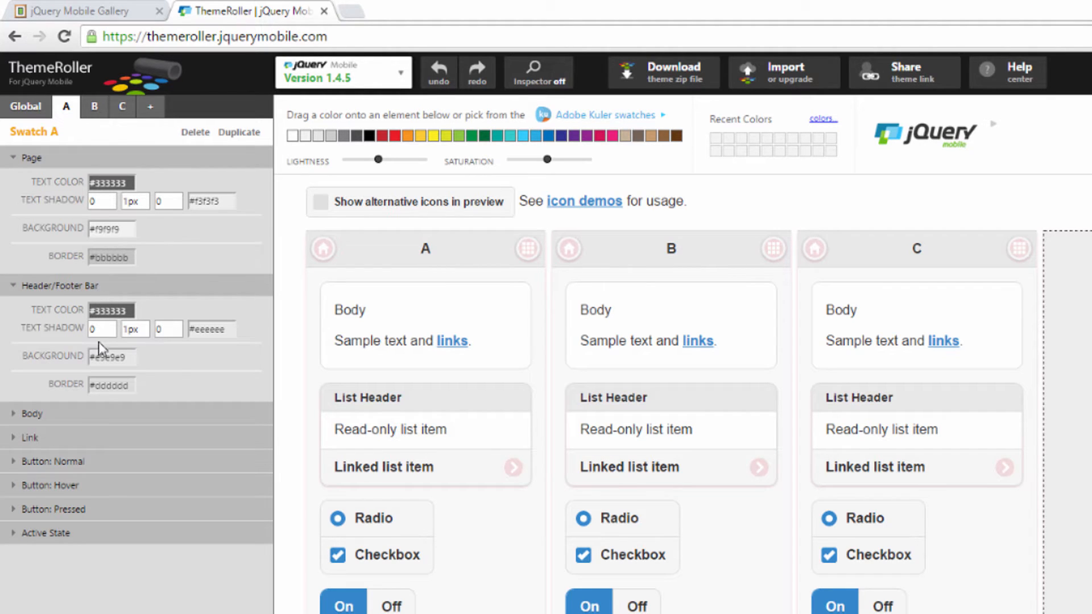
left_click(80, 418)
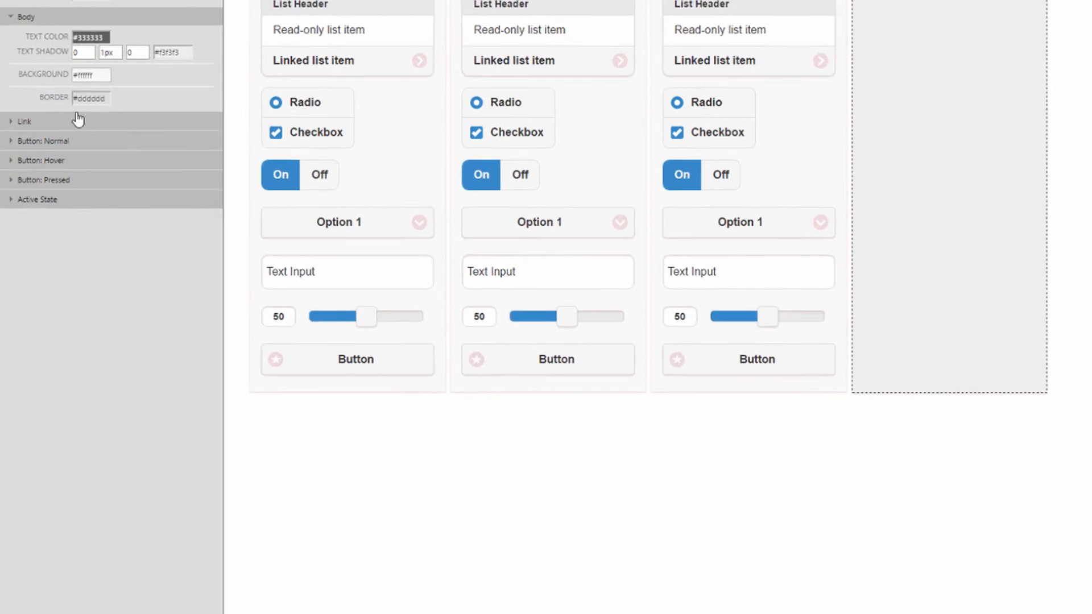
left_click(79, 120)
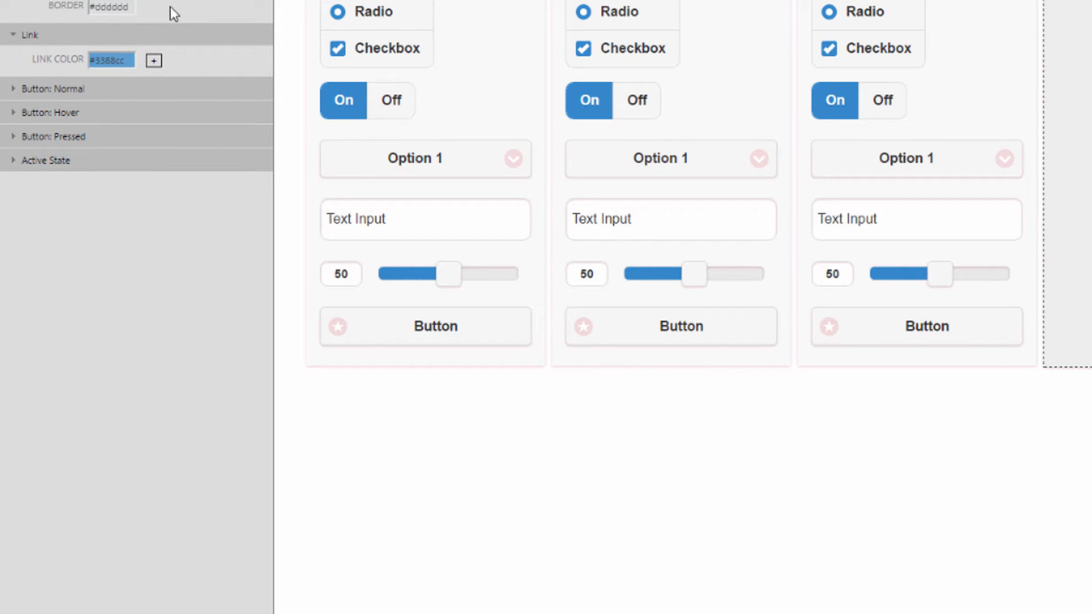
left_click(57, 91)
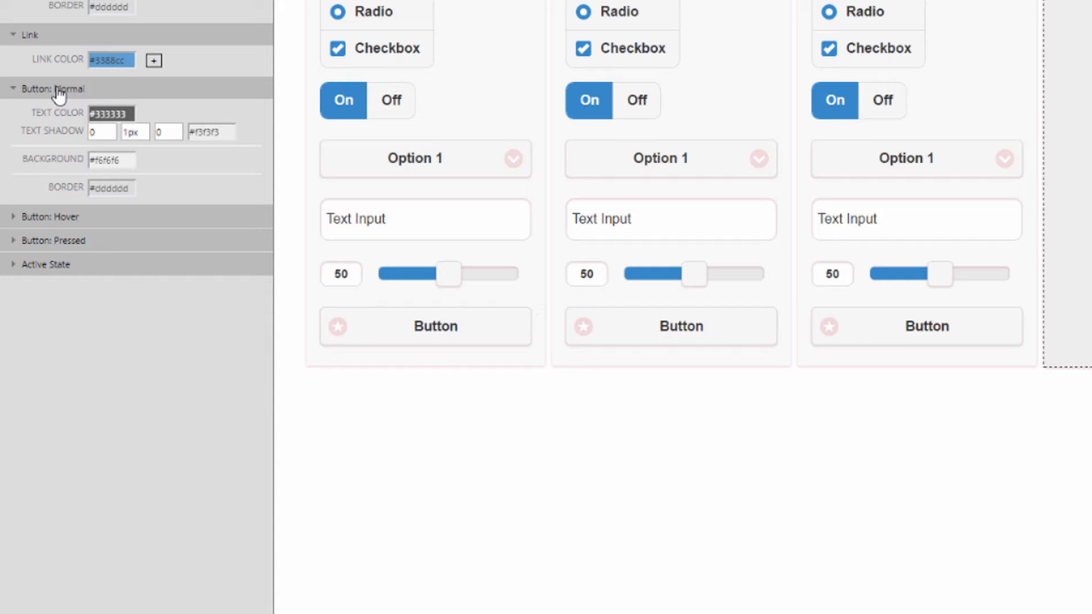
left_click(66, 221)
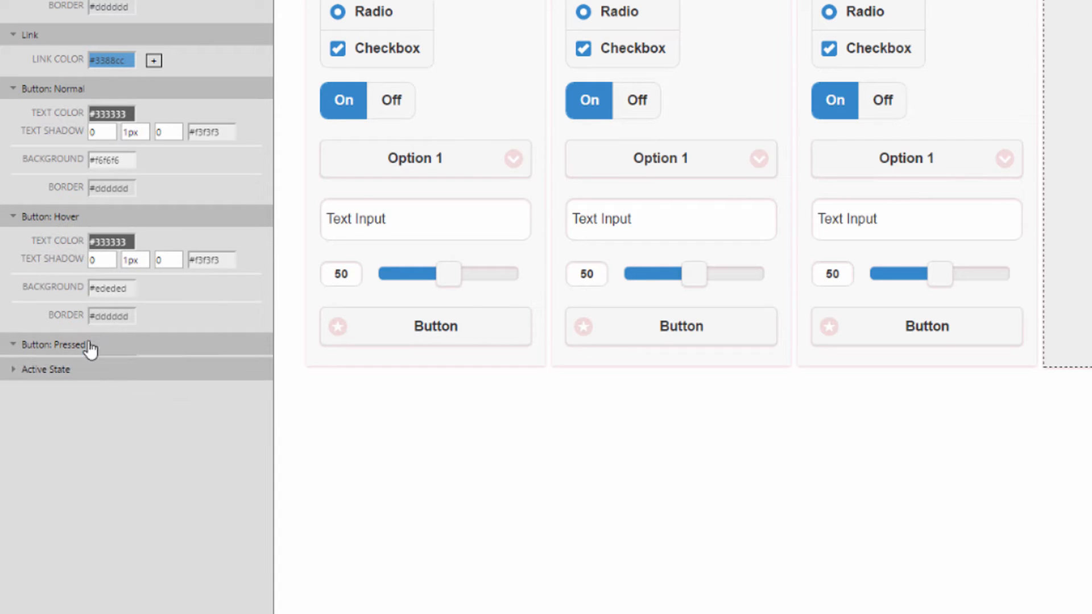
left_click(91, 344)
left_click(76, 475)
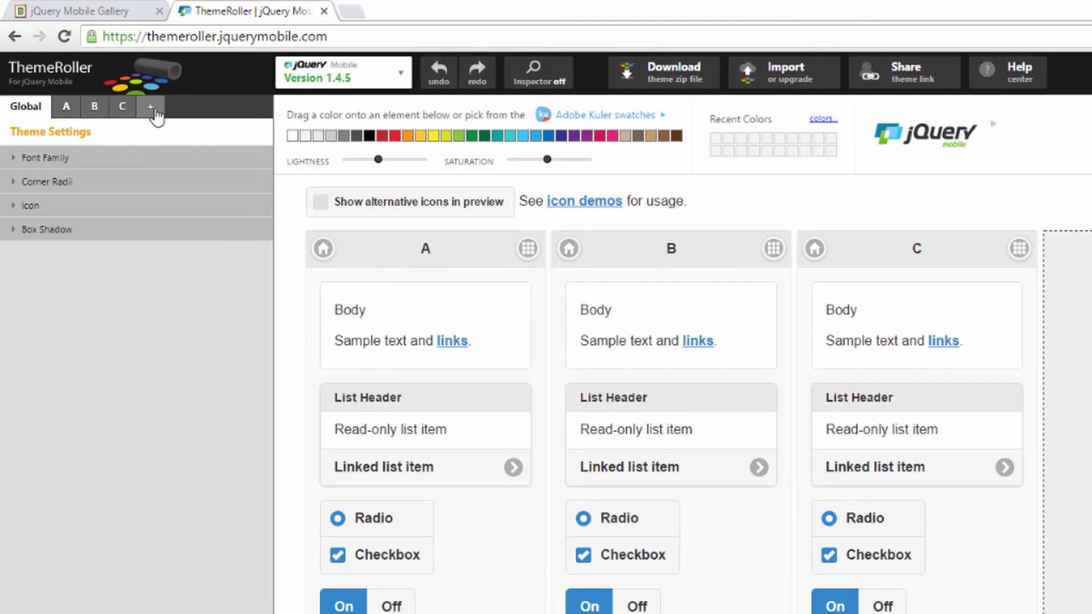
- Add a new swatch D, delete it again, and duplicate swatch C
left_click(150, 107)
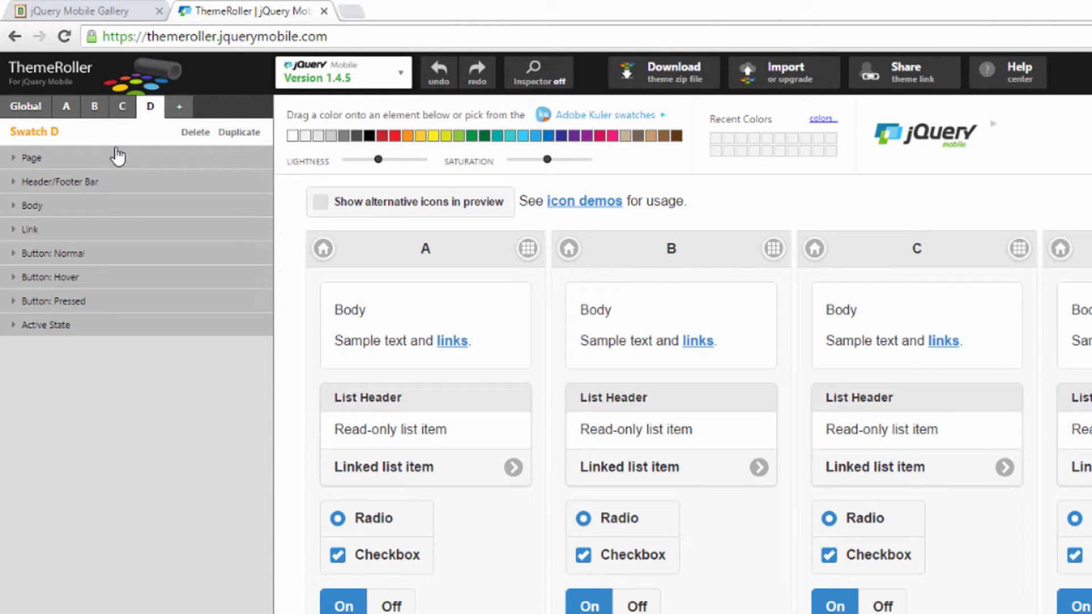
left_click(196, 132)
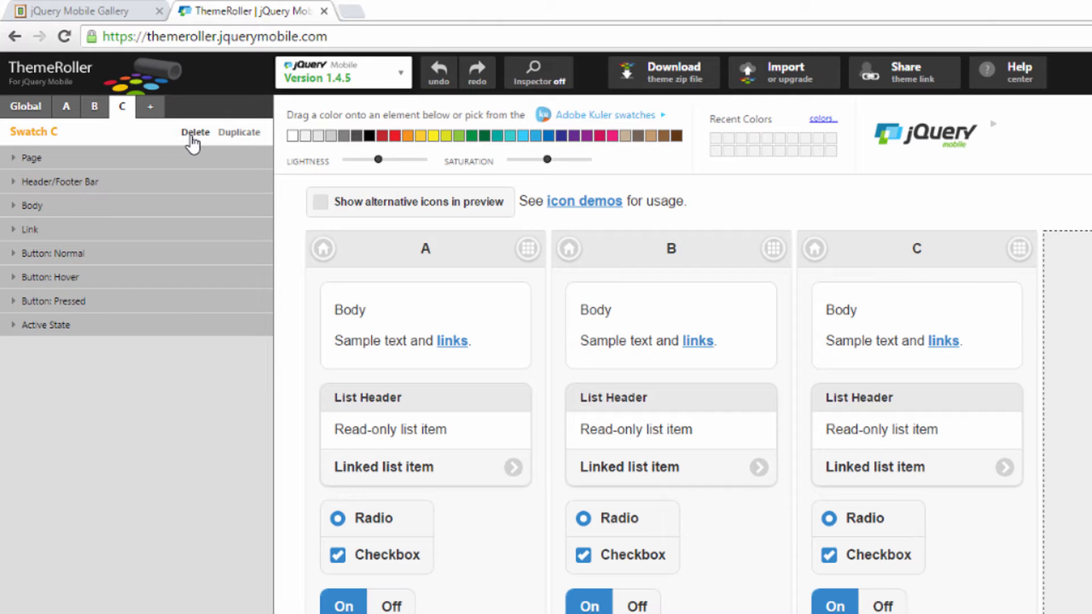
left_click(234, 134)
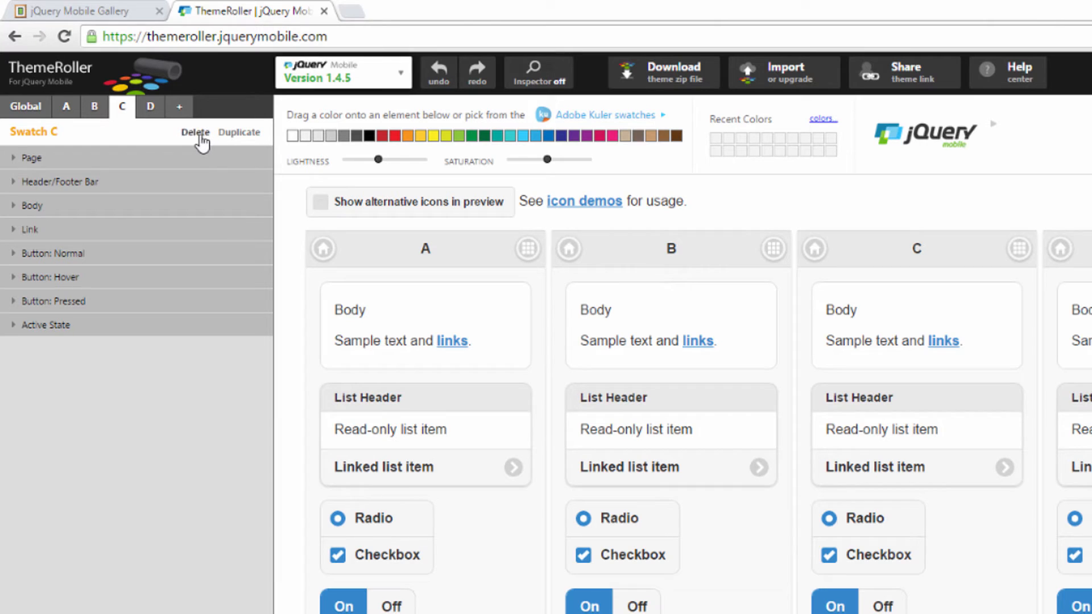
- Delete swatches B, C and D so that only swatch A is left in the theme
left_click(196, 137)
left_click(198, 138)
left_click(197, 137)
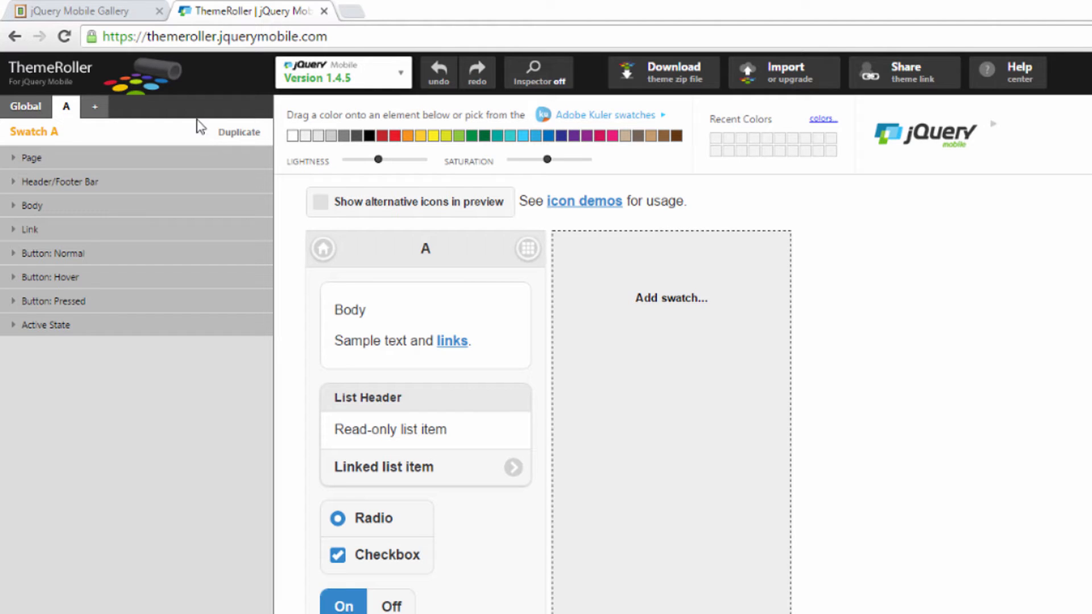
- Set the global default icon style to W/O Disc and expand the Box Shadow settings
left_click(37, 106)
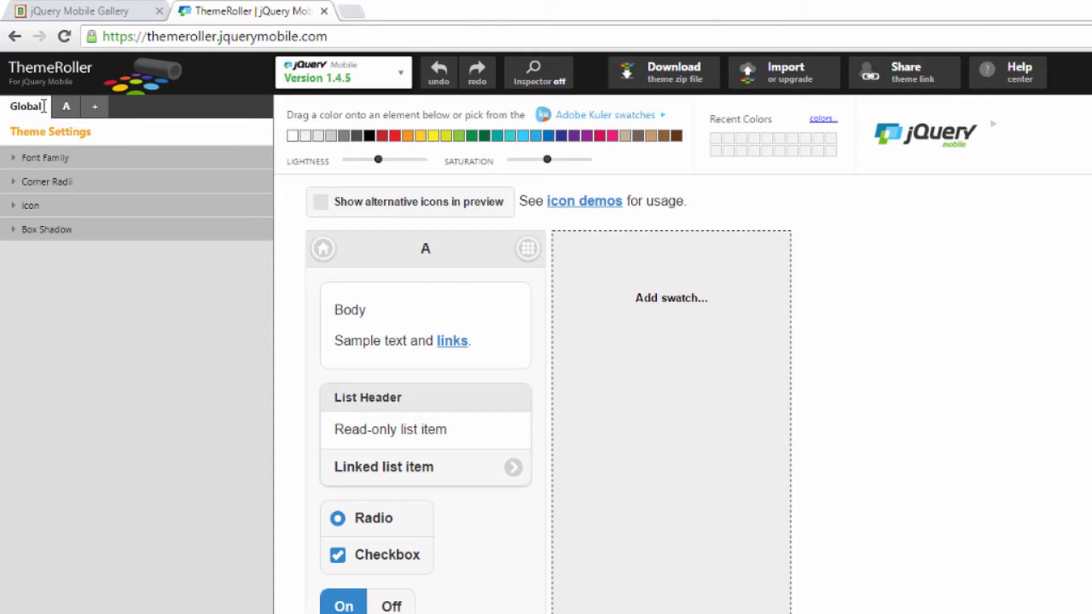
left_click(57, 205)
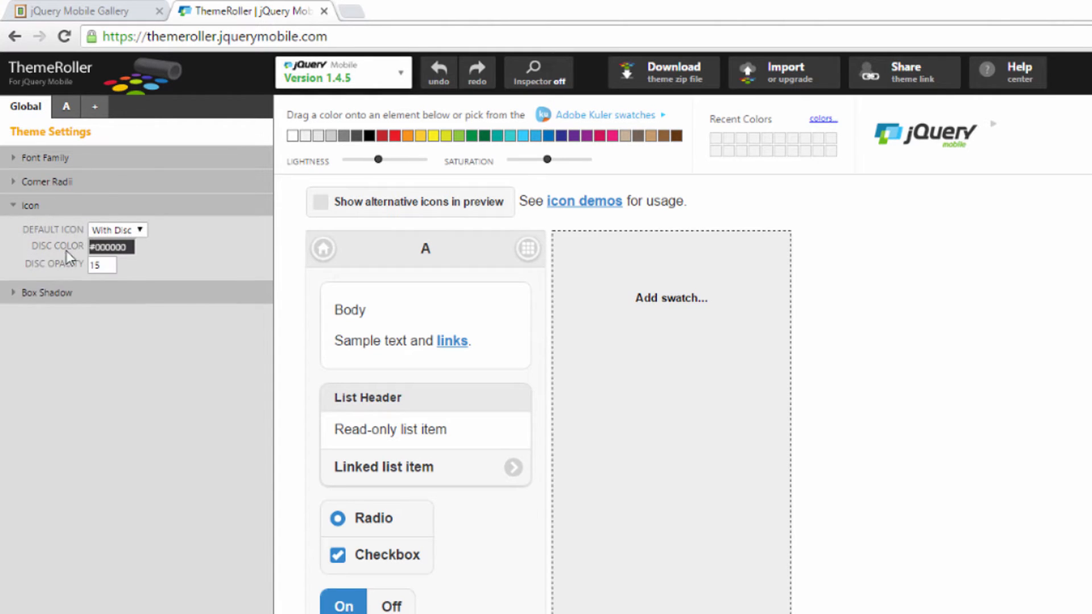
left_click(75, 297)
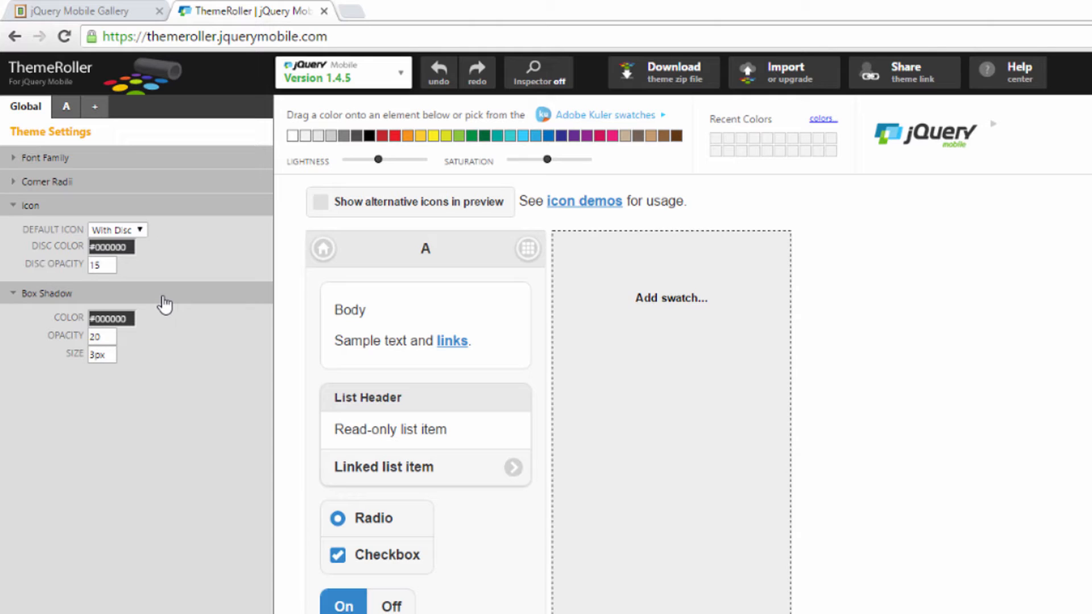
left_click(136, 230)
left_click(131, 255)
- Set both the opacity and the size of the global box shadow to 0
double_click(108, 334)
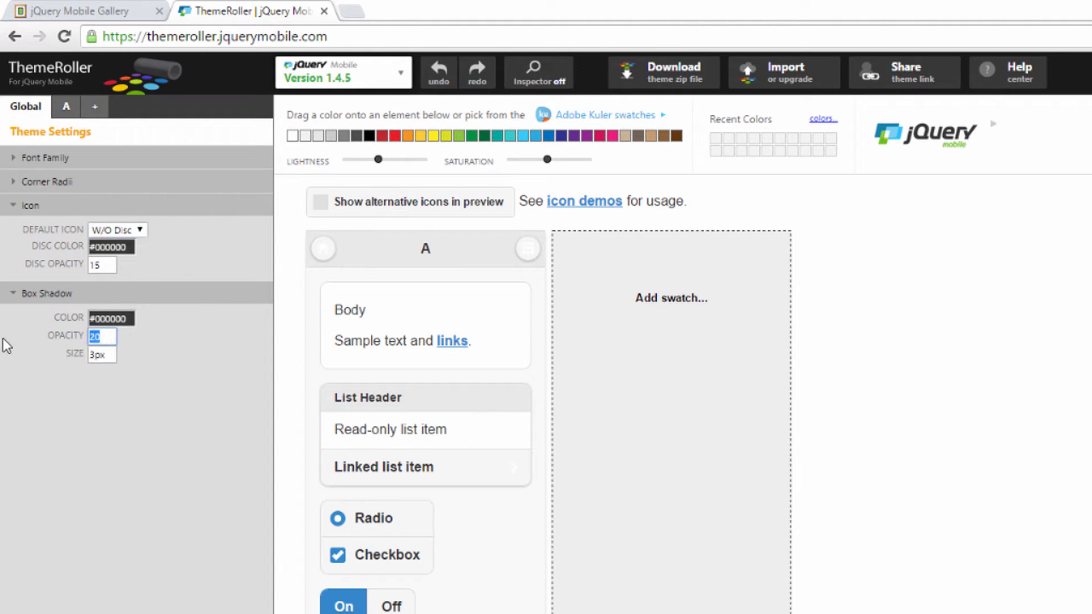
type("0")
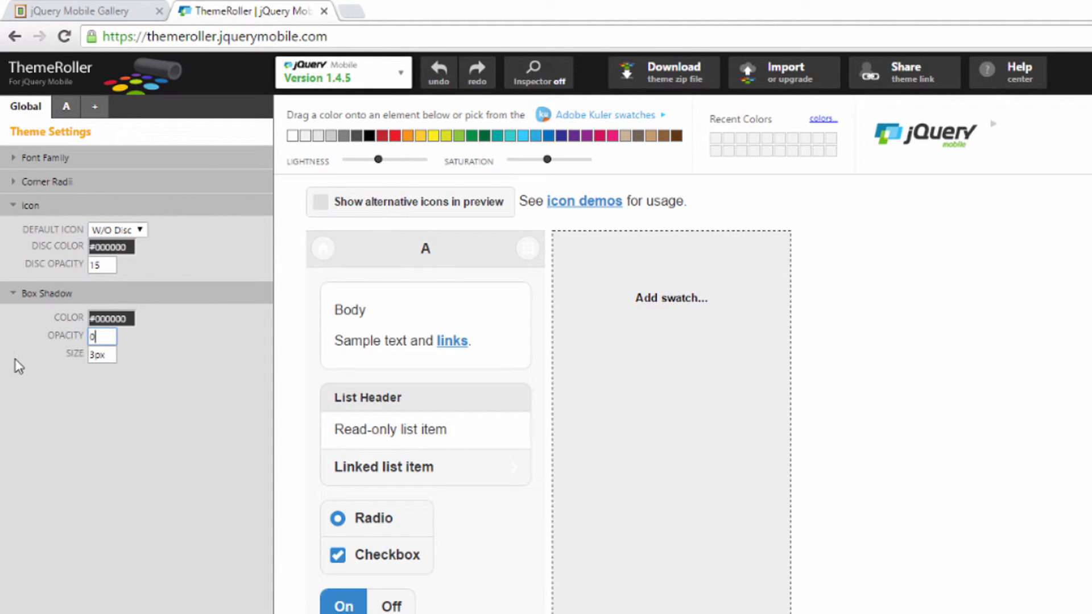
double_click(100, 354)
type("0")
left_click(431, 327)
- Set the page text color of swatch A to #0f4465
left_click(65, 117)
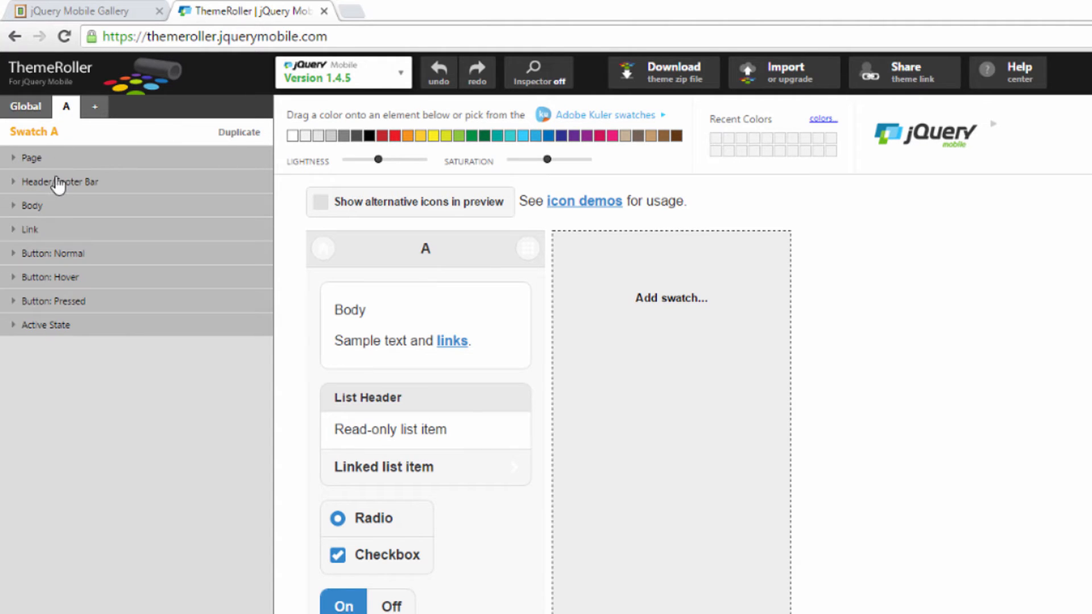
left_click(35, 159)
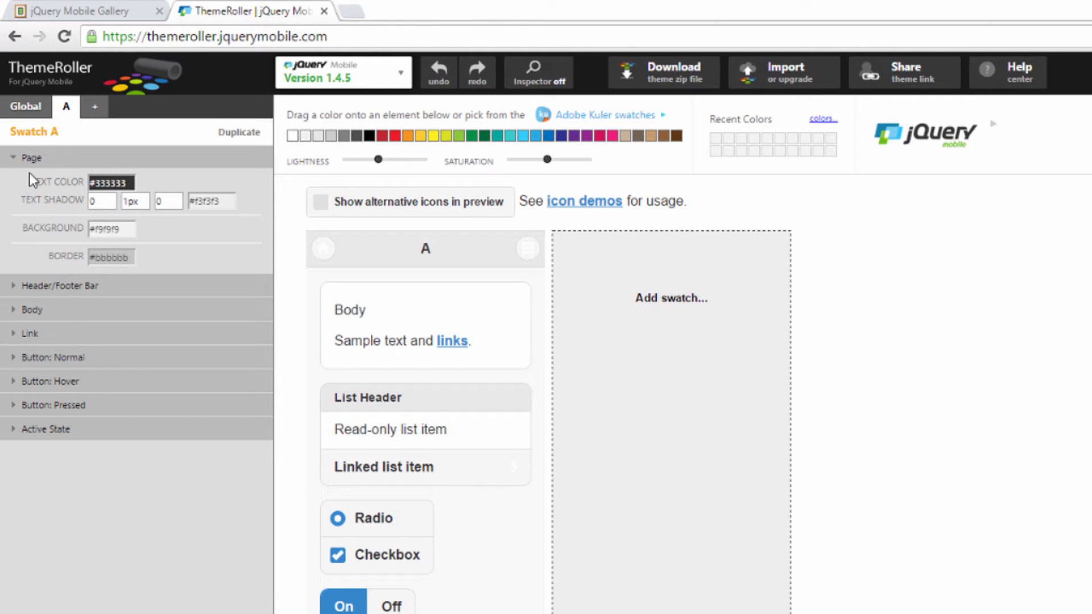
left_click_drag(131, 183, 96, 183)
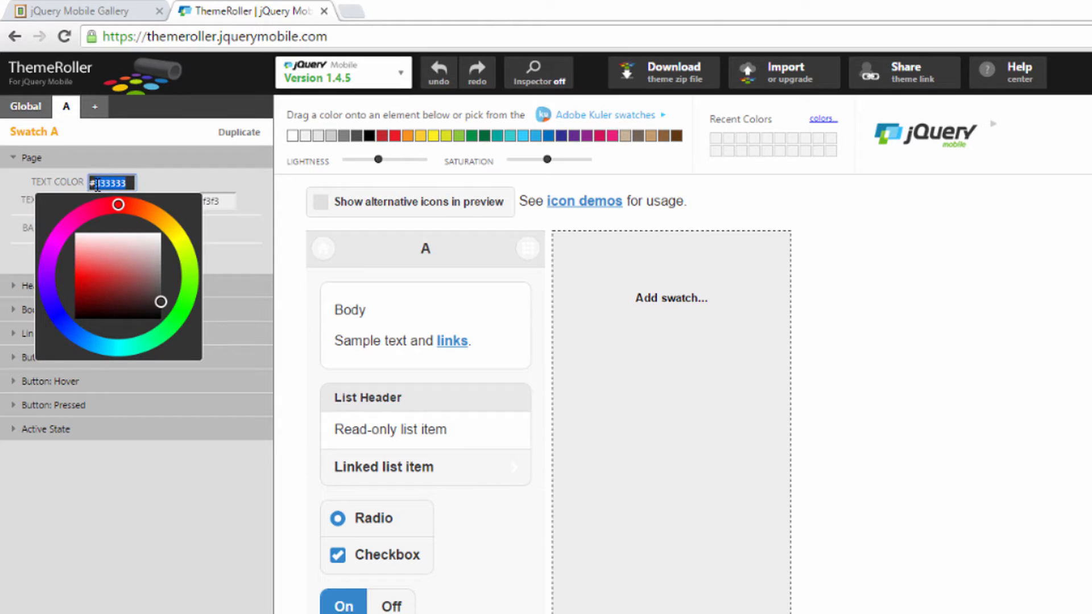
type("0f4465")
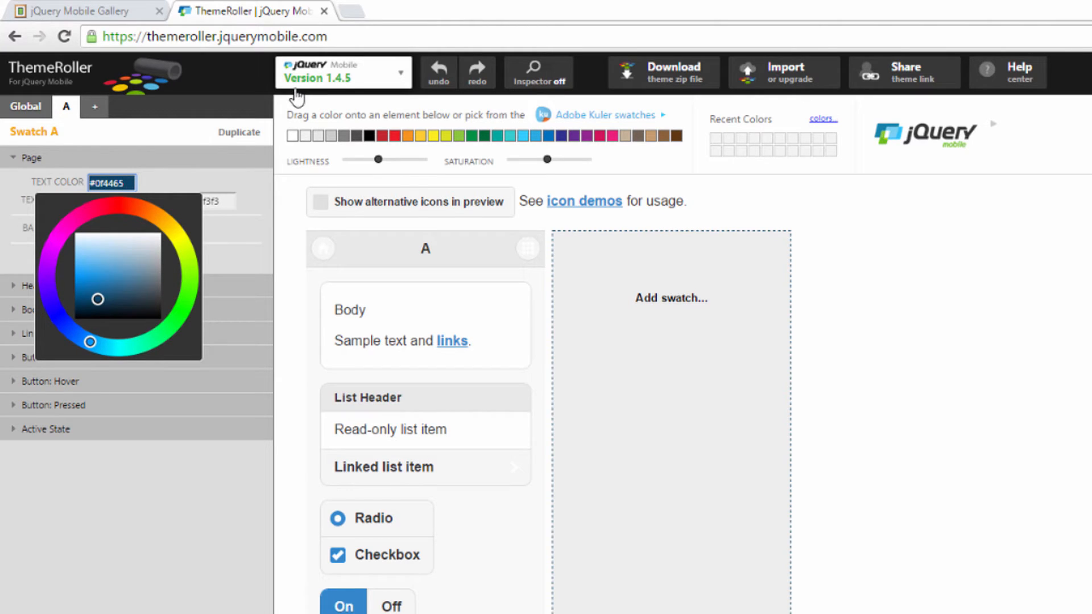
left_click(238, 246)
- Set the vertical offset of swatch A's page text shadow to 0
left_click(120, 230)
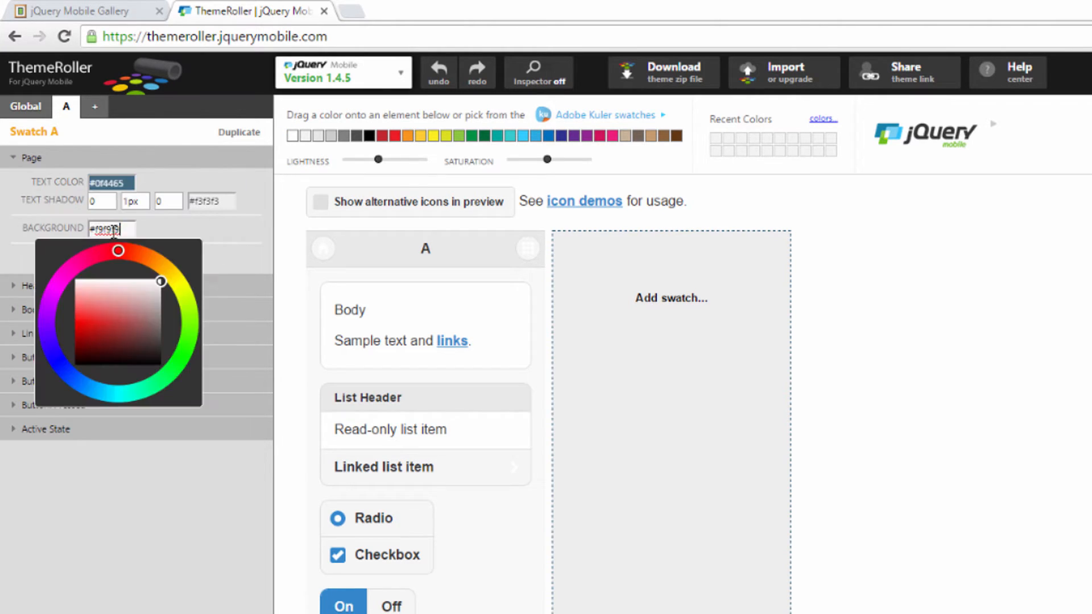
left_click_drag(120, 229, 104, 233)
double_click(135, 201)
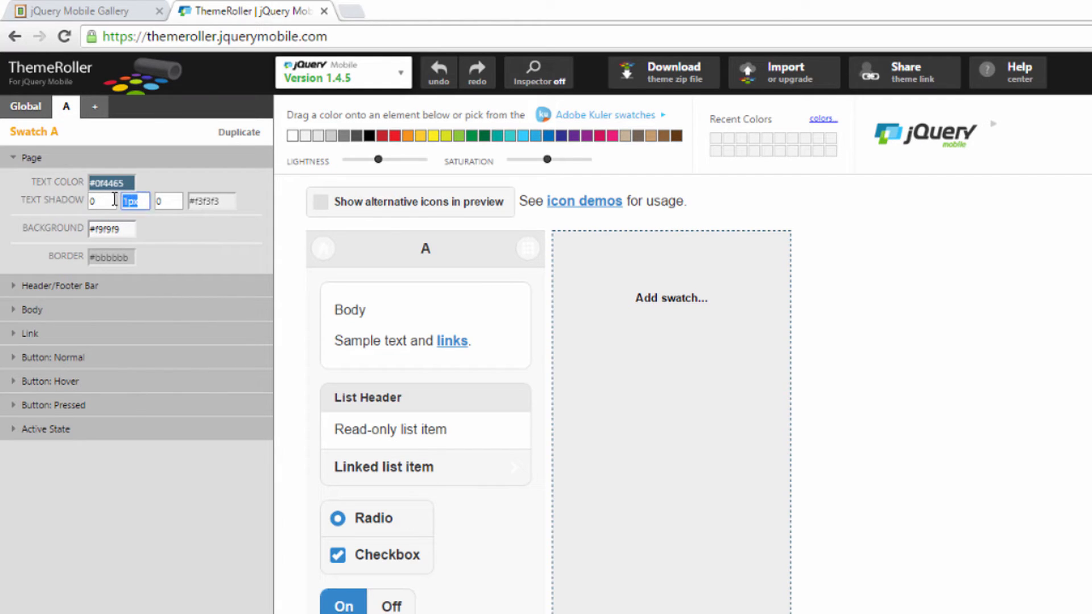
type("0")
left_click(179, 228)
- Set the page background color of swatch A to #84b8d8
left_click(123, 229)
type("#f8")
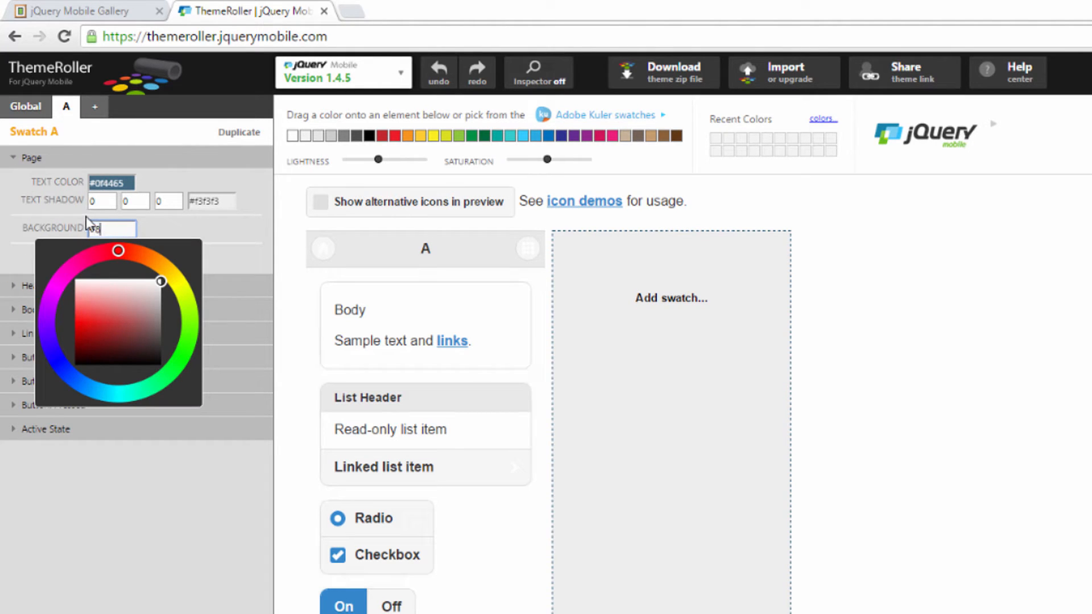
type("4b")
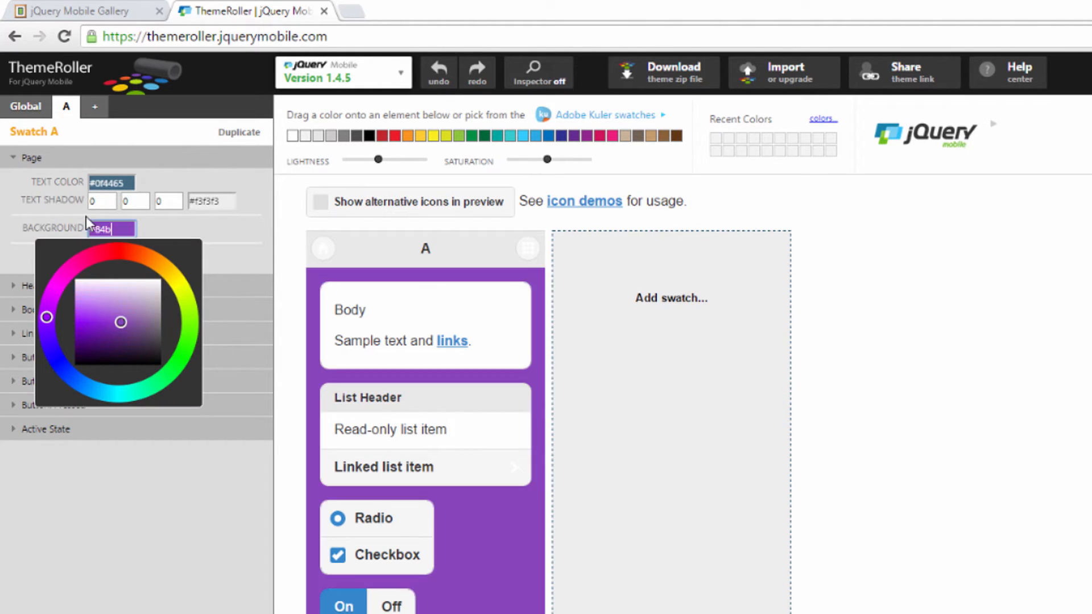
type("8d8")
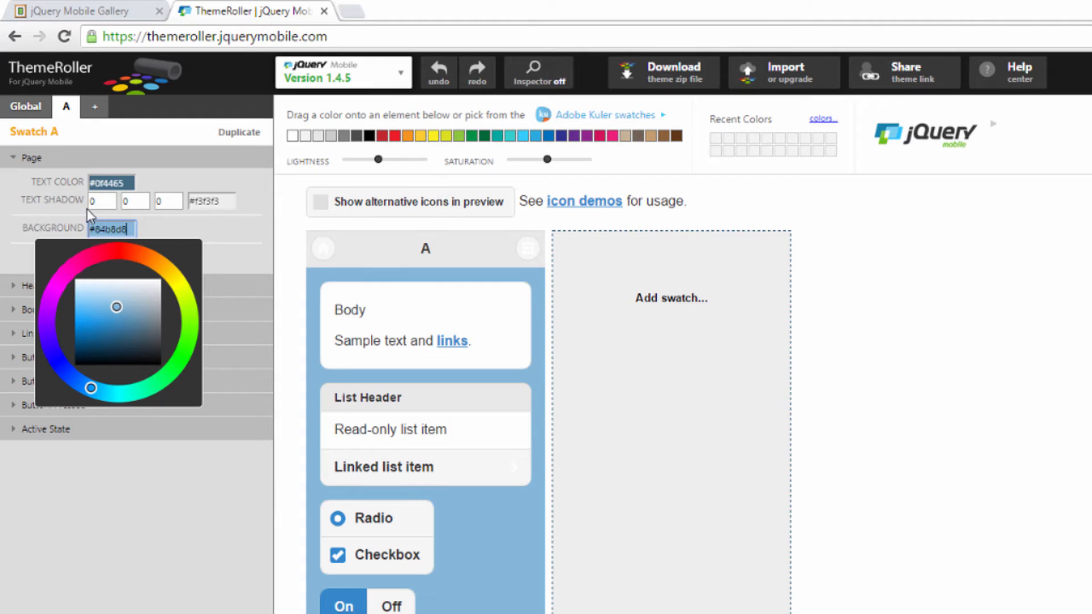
left_click(210, 225)
- Set the page border color of swatch A to #000
left_click(128, 256)
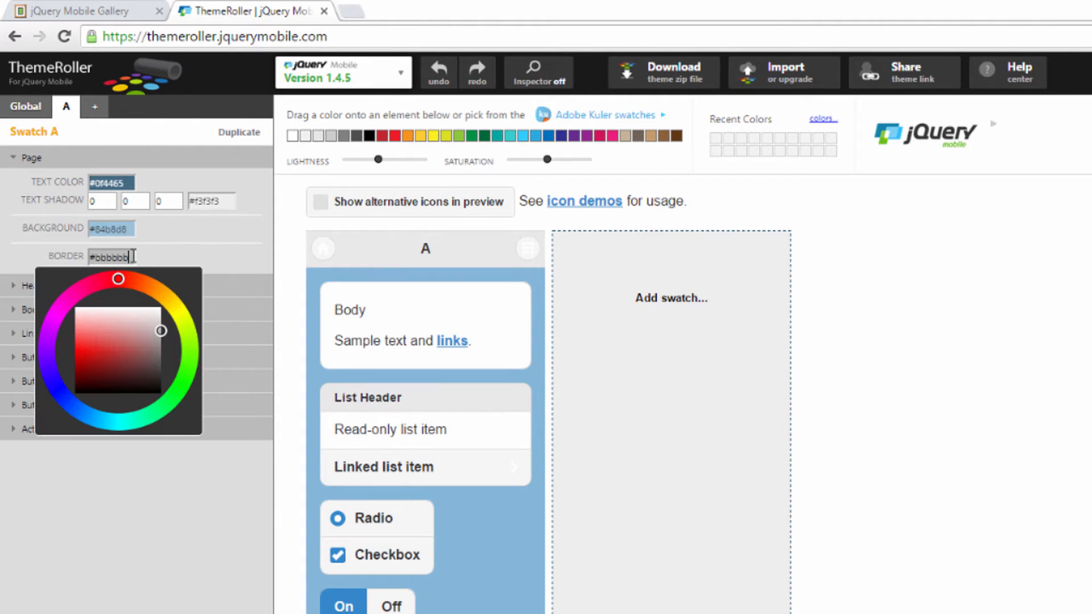
type("#8")
type("000")
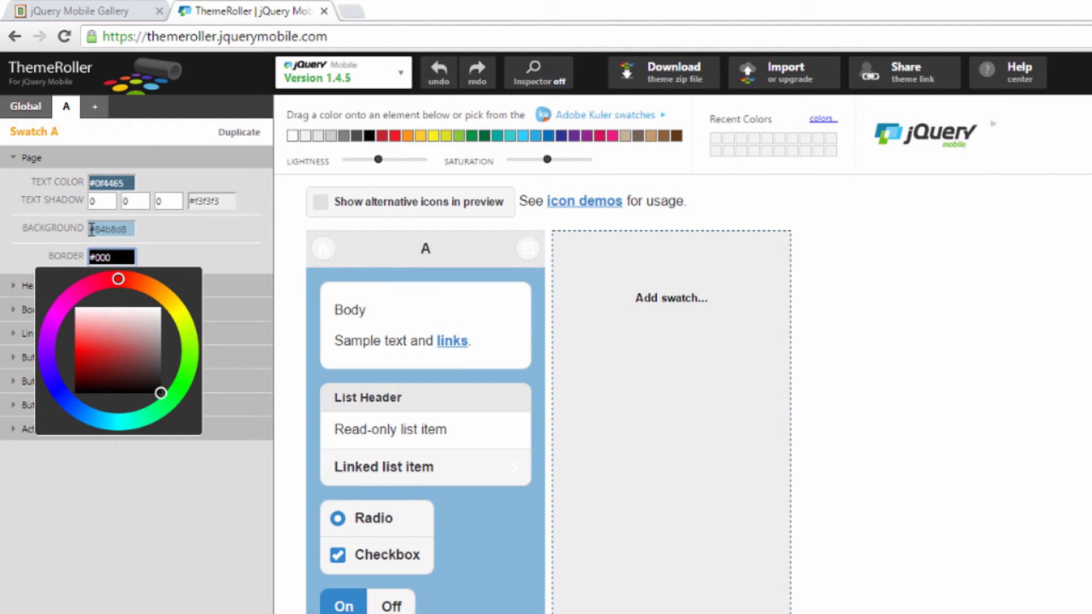
left_click(202, 243)
- Set swatch A's header/footer bar text color to #0f4465 and the vertical offset of its text shadow to 0
left_click(94, 285)
left_click(121, 307)
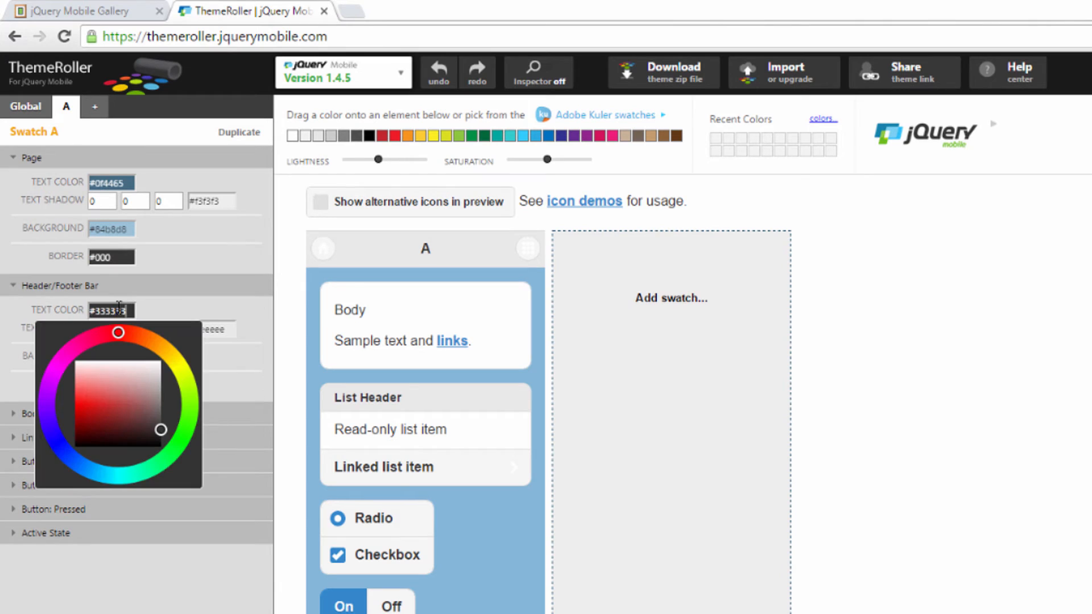
double_click(111, 310)
type("#0f4465")
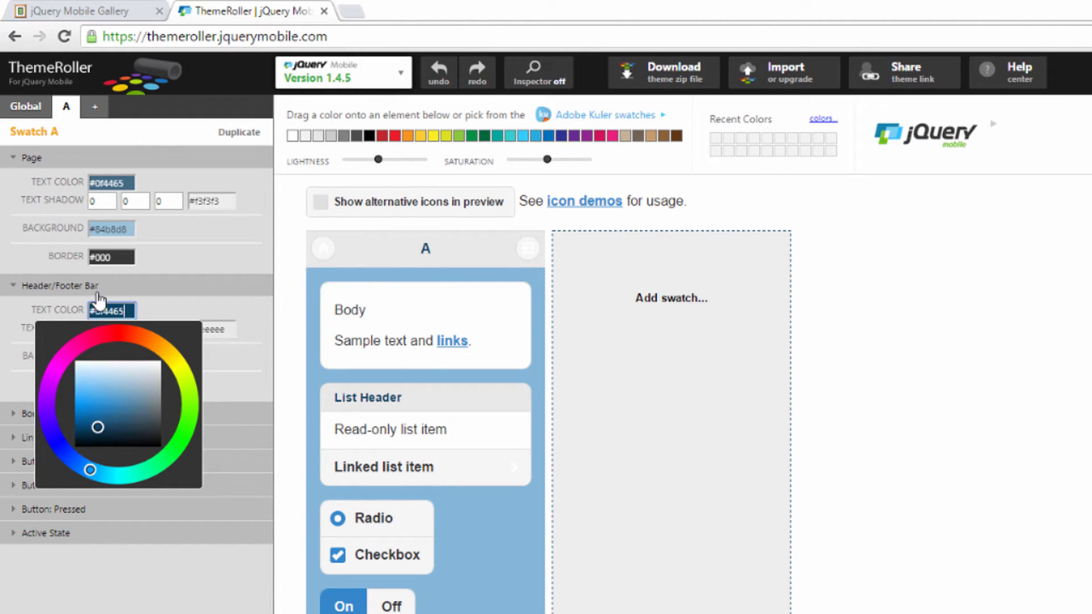
left_click(199, 305)
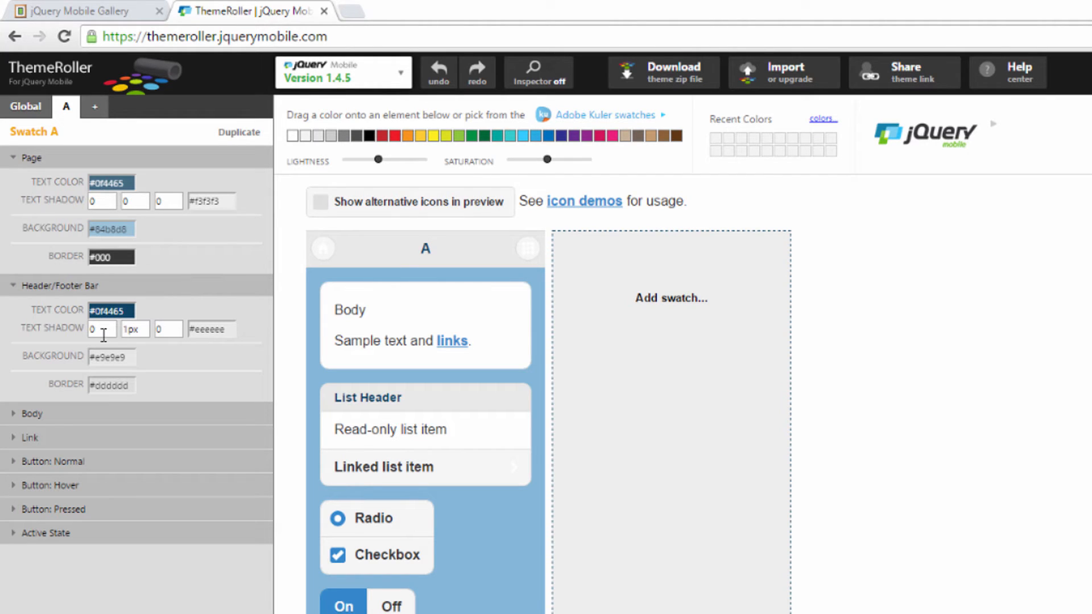
left_click_drag(145, 329, 113, 328)
type("0")
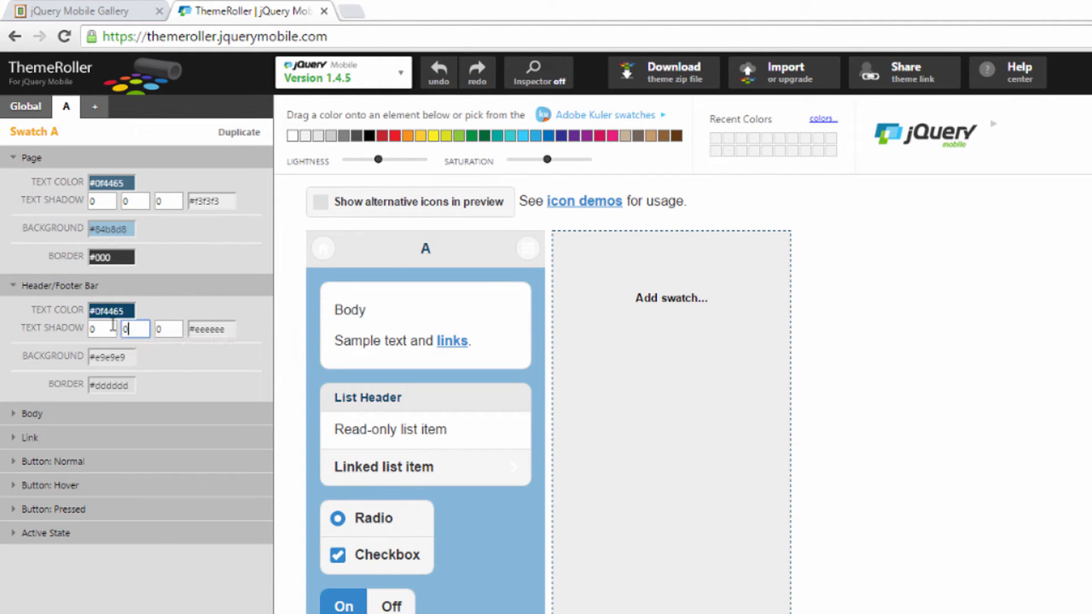
left_click(176, 367)
- Set the header/footer bar background color of swatch A to #fefb00
left_click_drag(129, 357, 95, 355)
type("f")
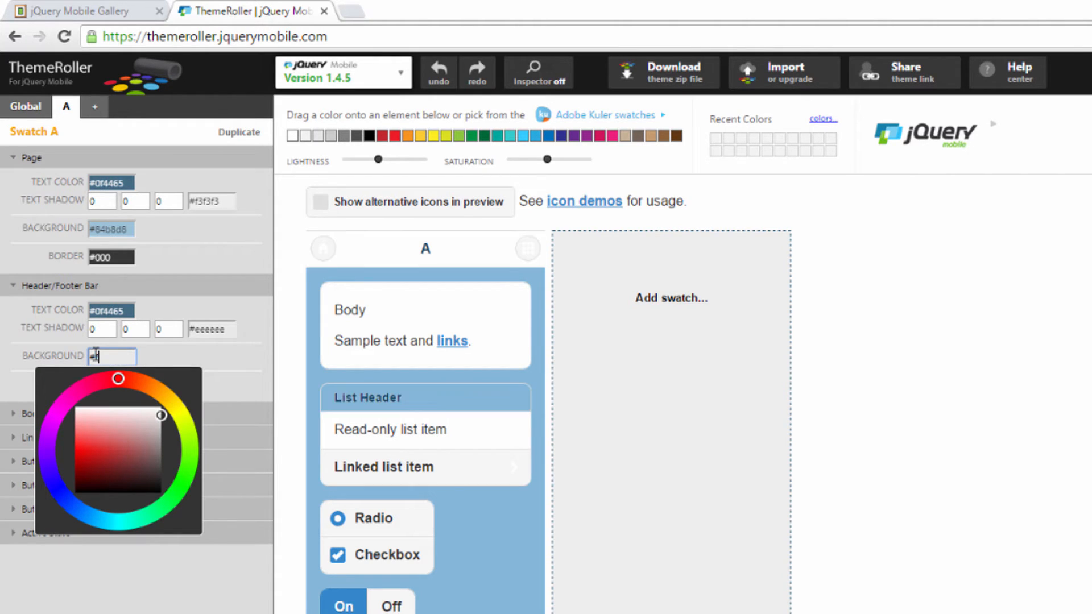
type("efb00")
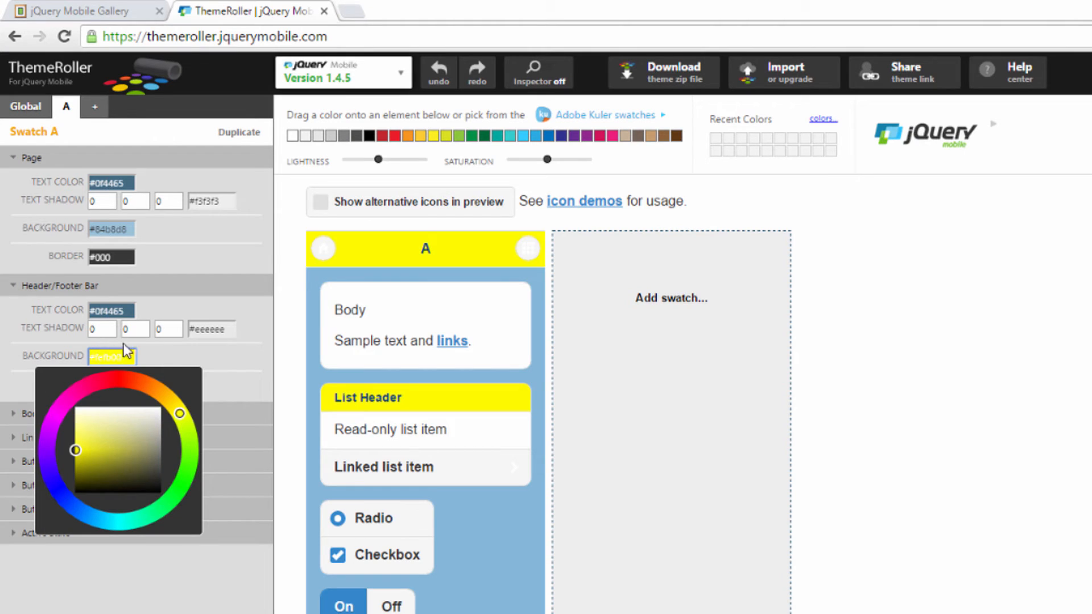
left_click(221, 361)
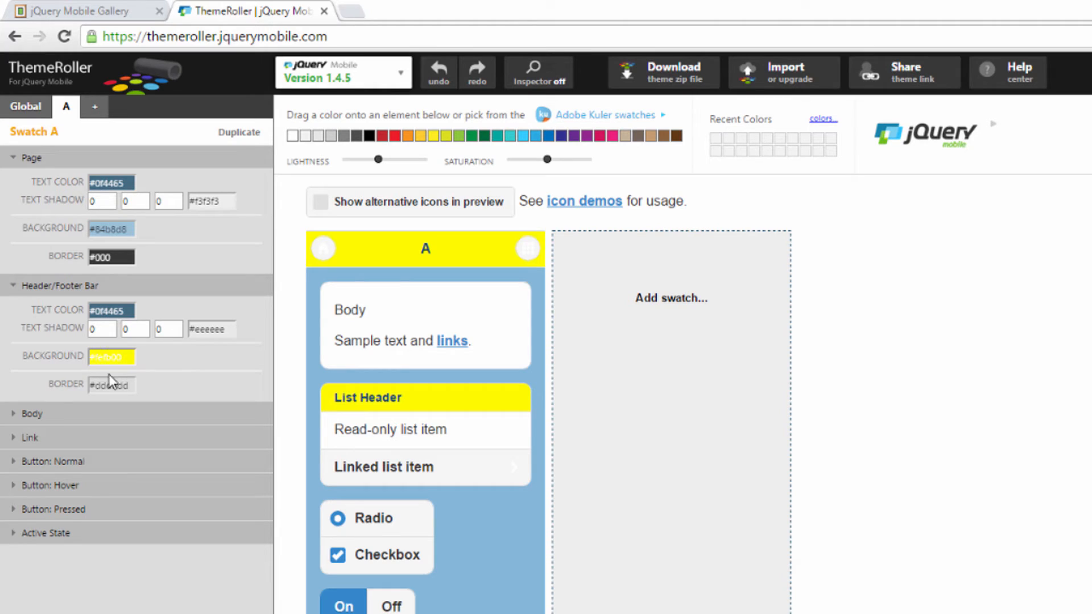
- Set the header/footer bar border color of swatch A to #000
left_click_drag(130, 386, 111, 386)
key("BackSpace")
key("BackSpace")
key("BackSpace")
key("BackSpace")
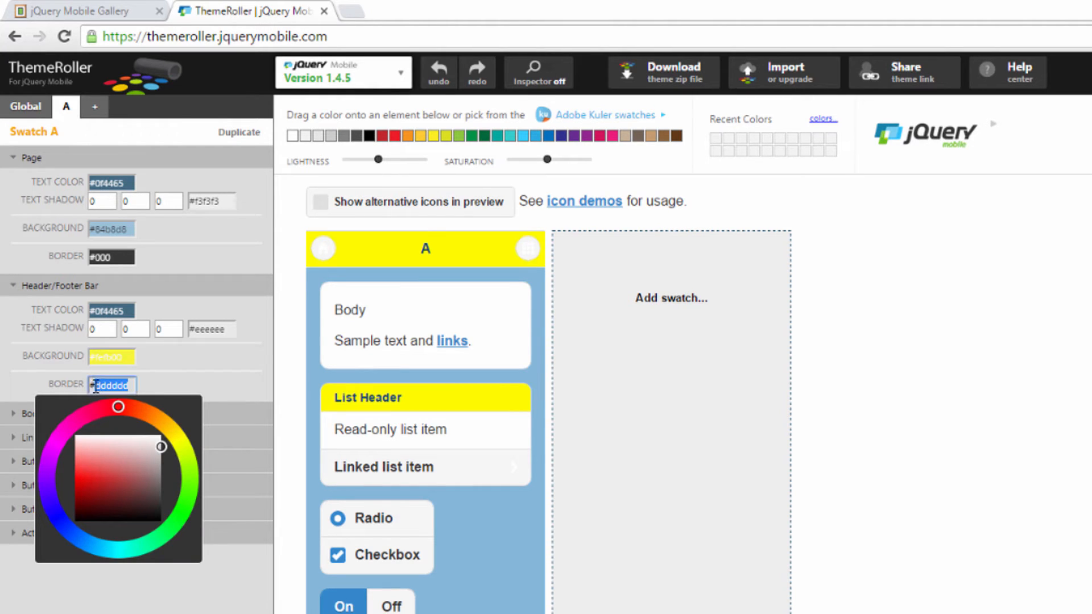
type("000")
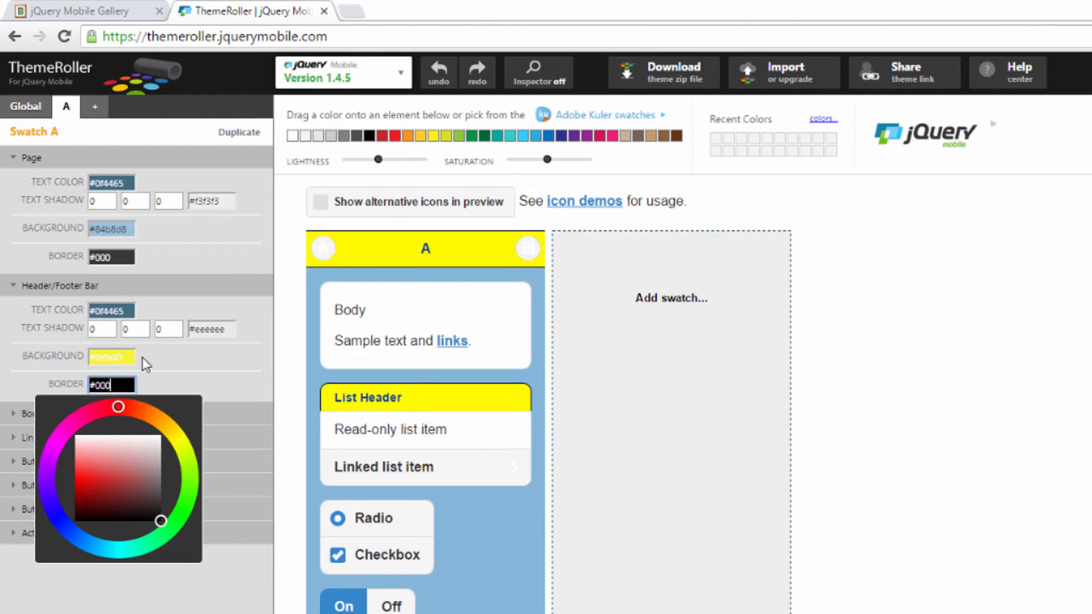
left_click(159, 390)
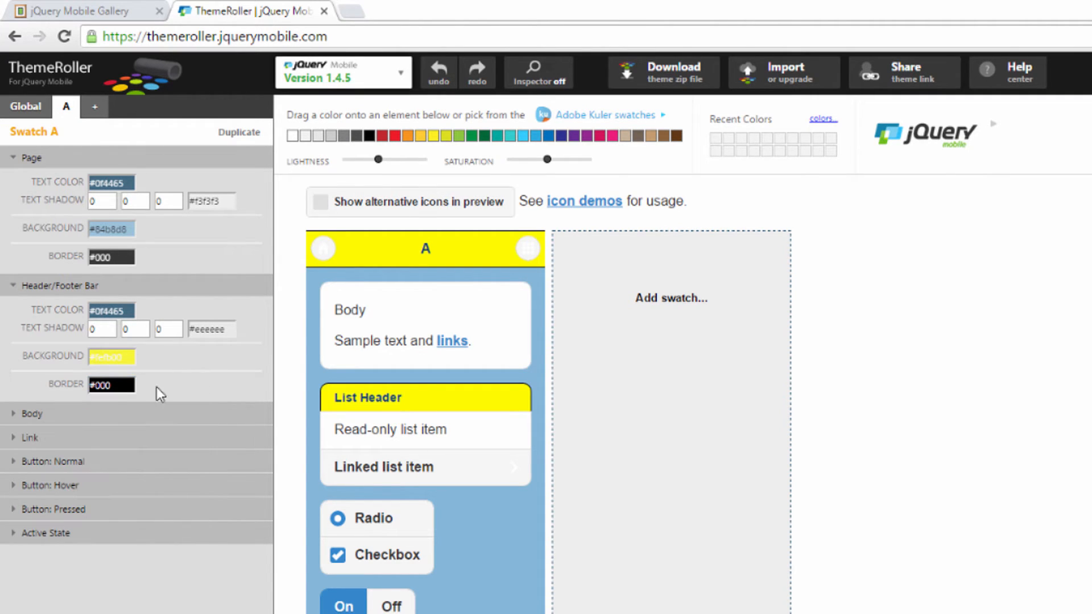
- Set swatch A's body text color to #0f4465 and the vertical offset of its text shadow to 0
left_click(80, 420)
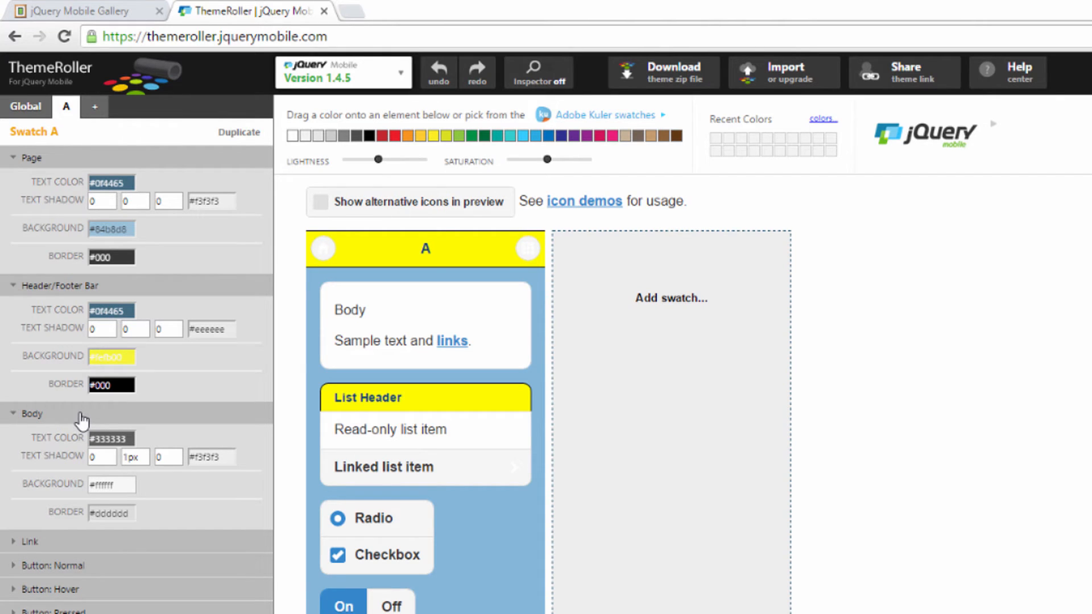
left_click_drag(127, 436, 97, 433)
type("0f44")
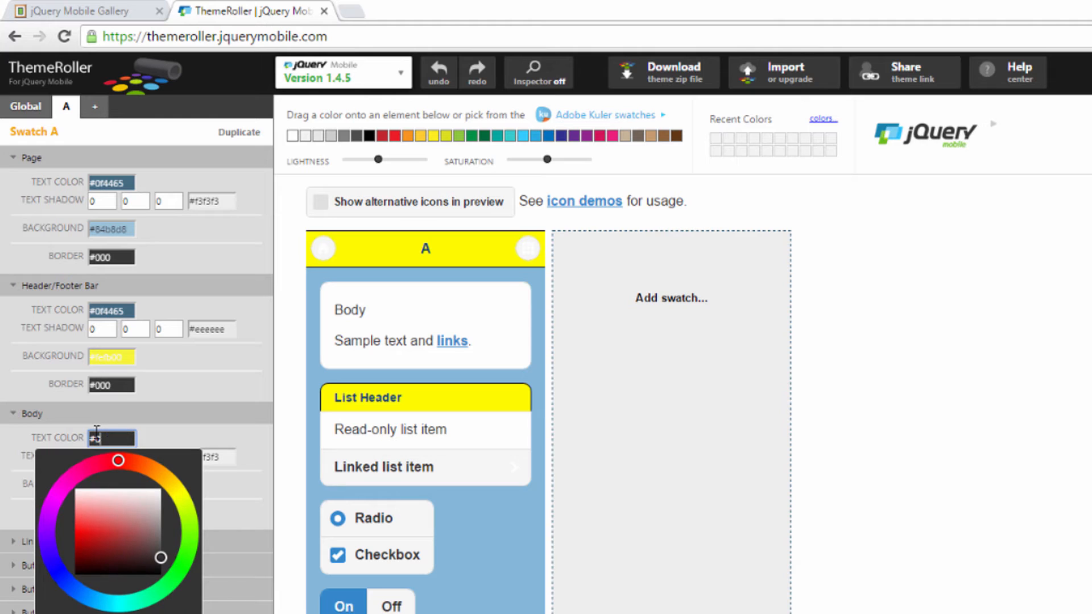
type("65")
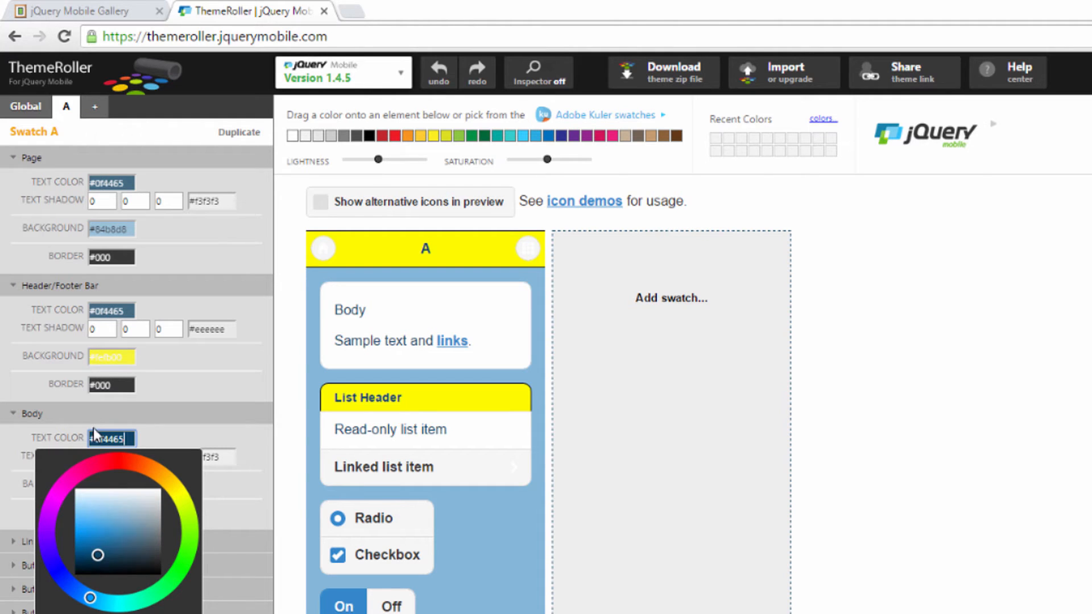
left_click(182, 435)
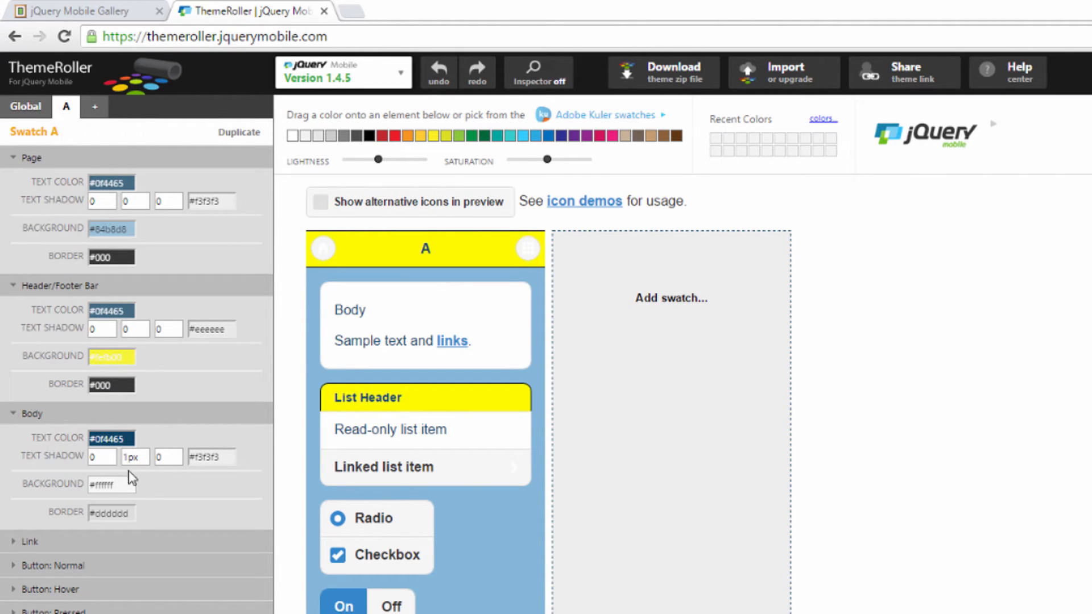
left_click_drag(141, 456, 122, 456)
type("0")
- Set swatch A's body background color to #fefb00 and its border color to #000
left_click(122, 485)
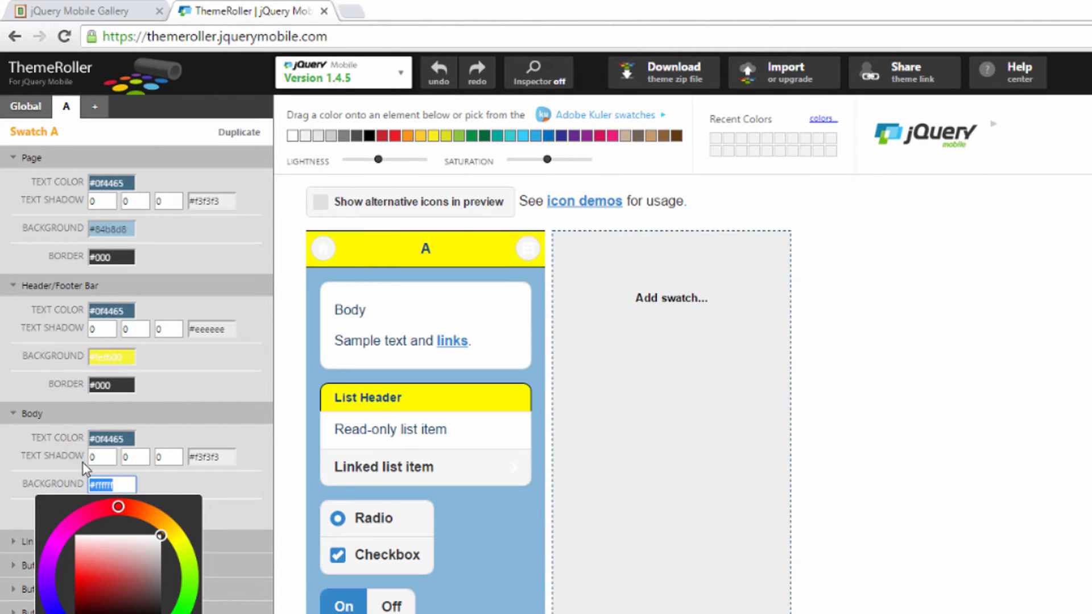
type("#")
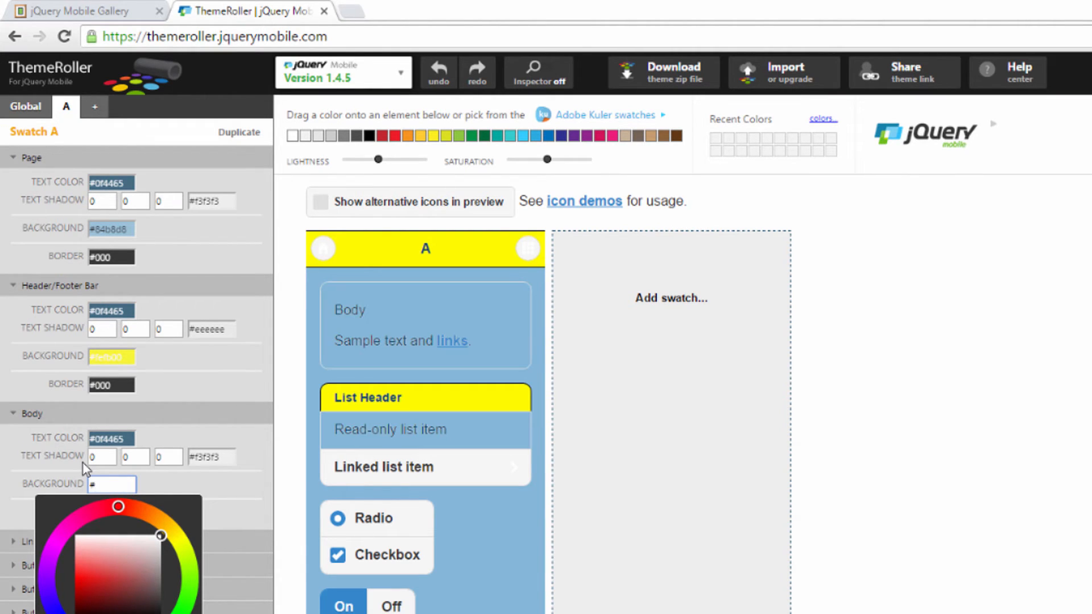
type("fefb00")
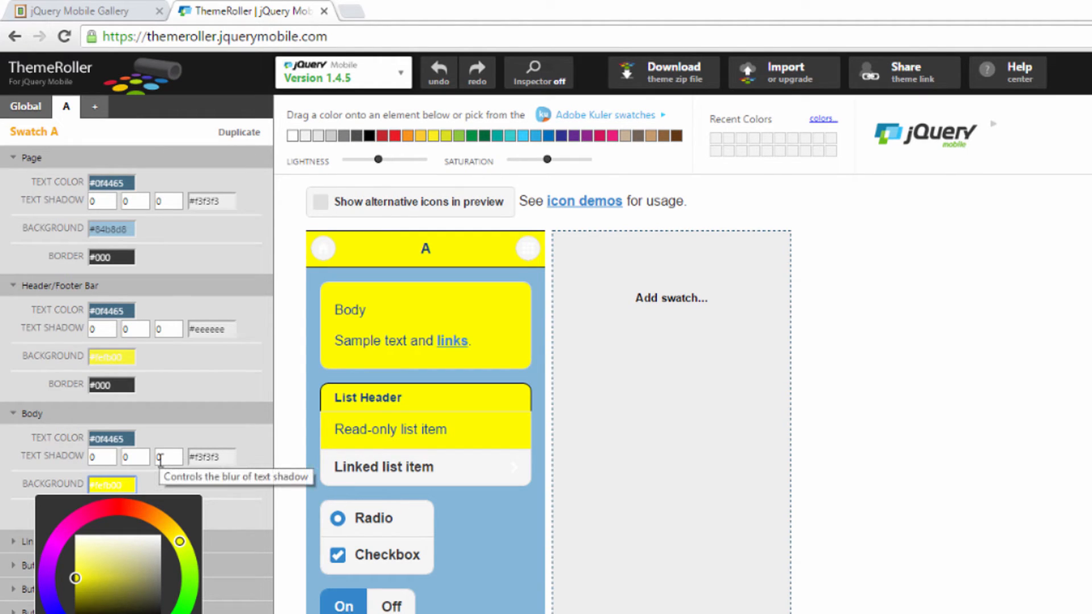
left_click(236, 513)
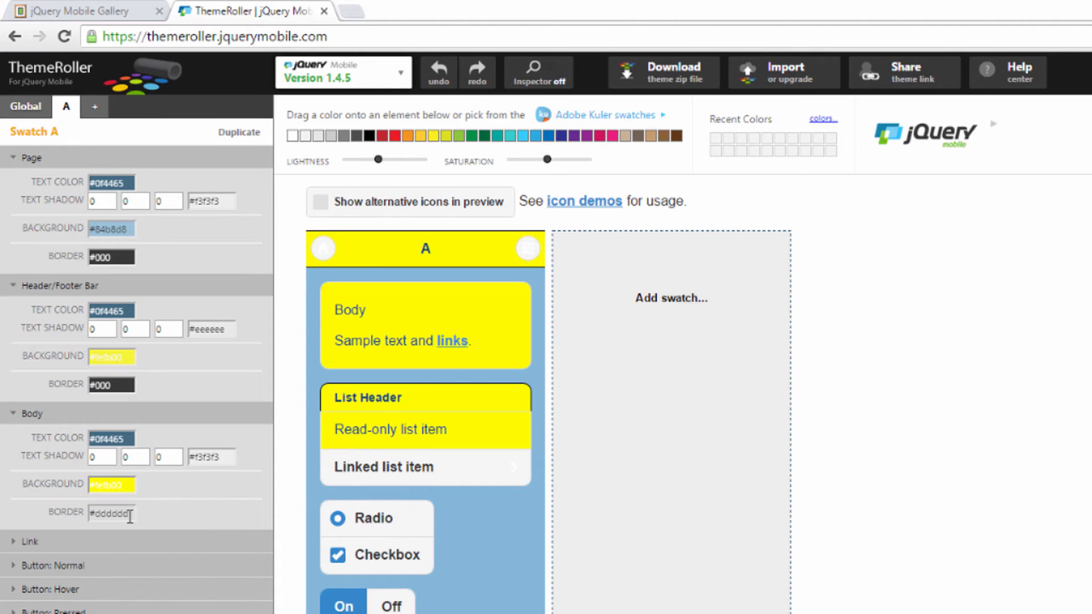
left_click_drag(130, 514, 96, 513)
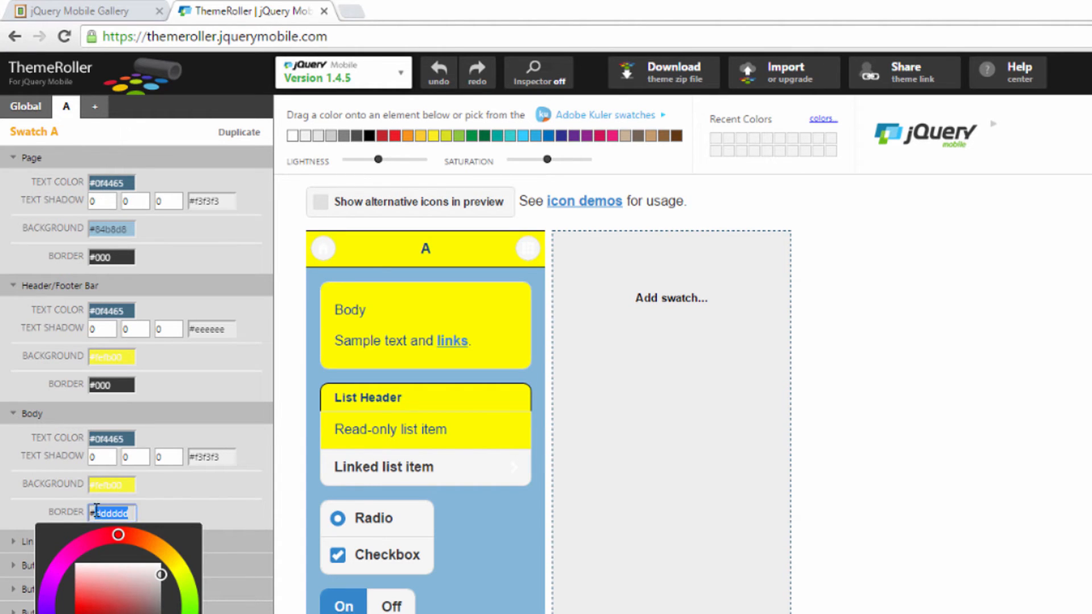
type("000")
left_click(194, 509)
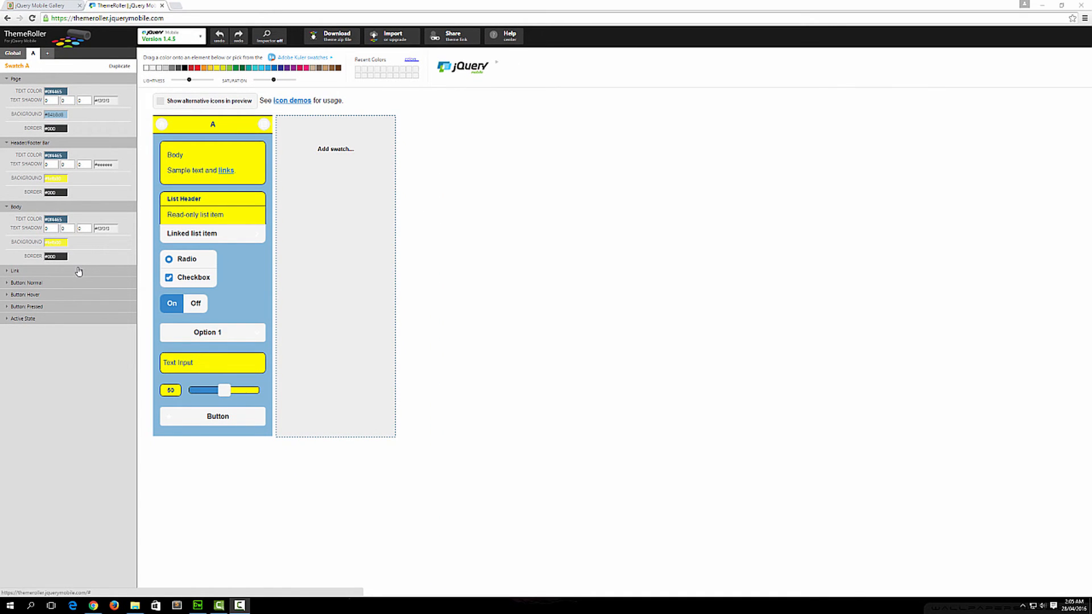
- Set swatch A's normal button text color to #0f4465 and the vertical offset of its text shadow to 0
left_click(30, 285)
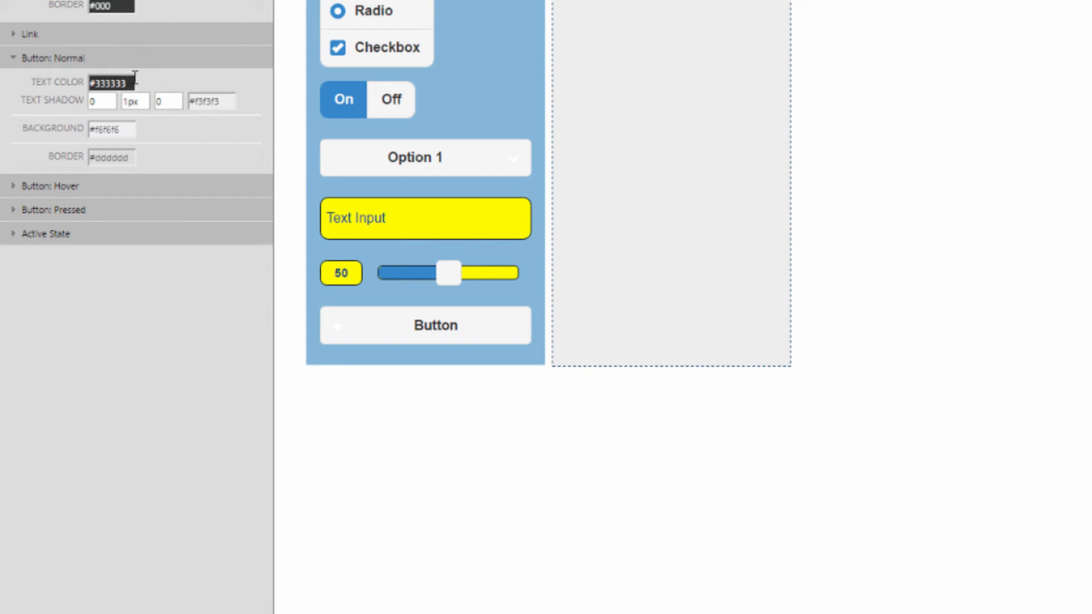
left_click_drag(130, 83, 99, 86)
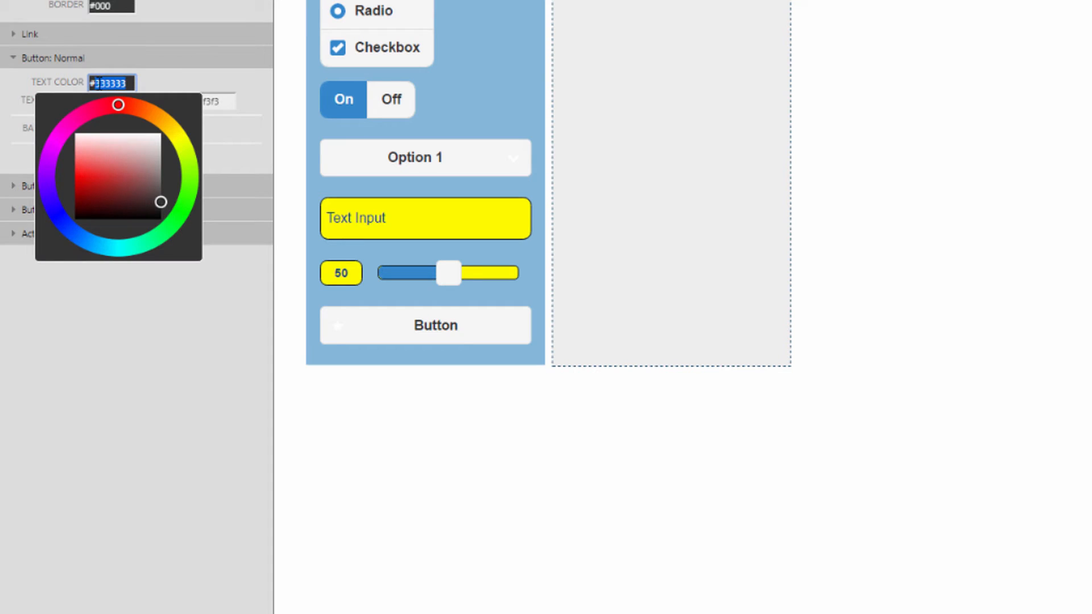
type("0f4465")
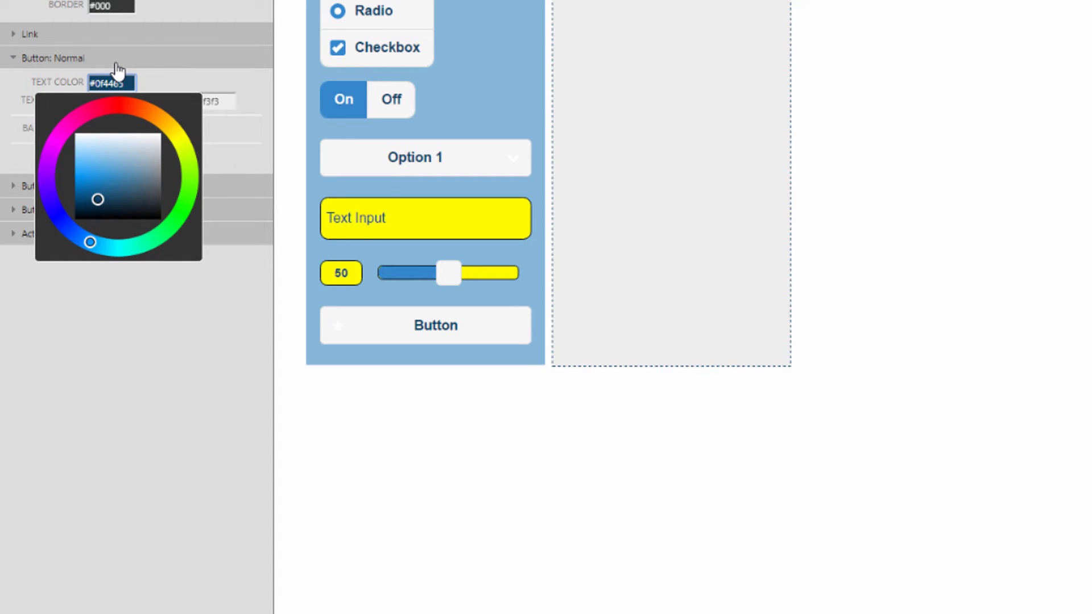
left_click(168, 79)
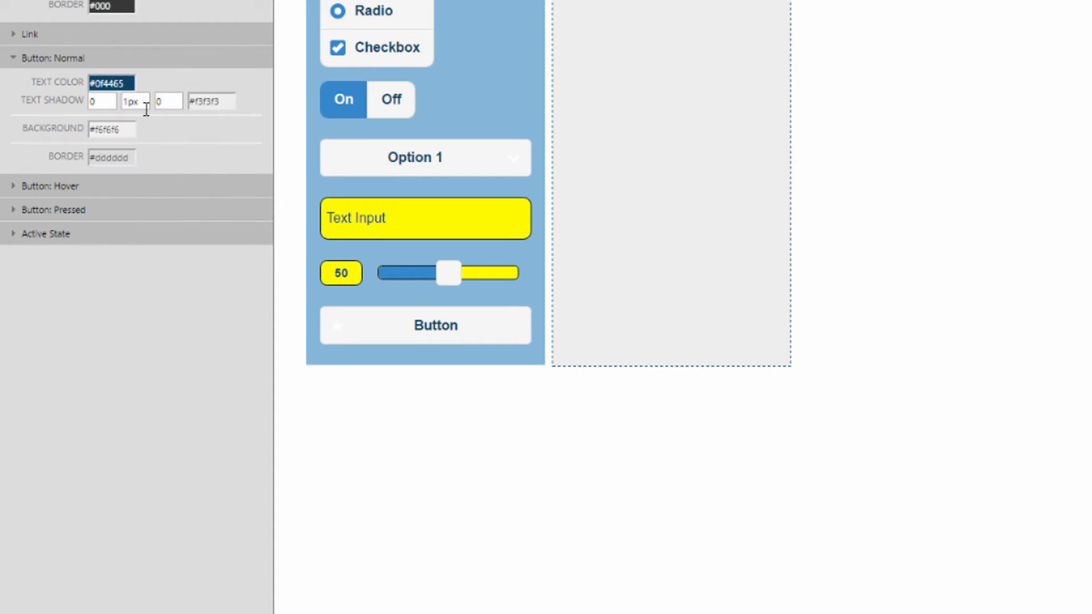
left_click_drag(141, 101, 94, 96)
type("0")
left_click(196, 138)
- Set swatch A's normal button background color to #fefb00 and its border color to #000
left_click_drag(119, 132, 97, 131)
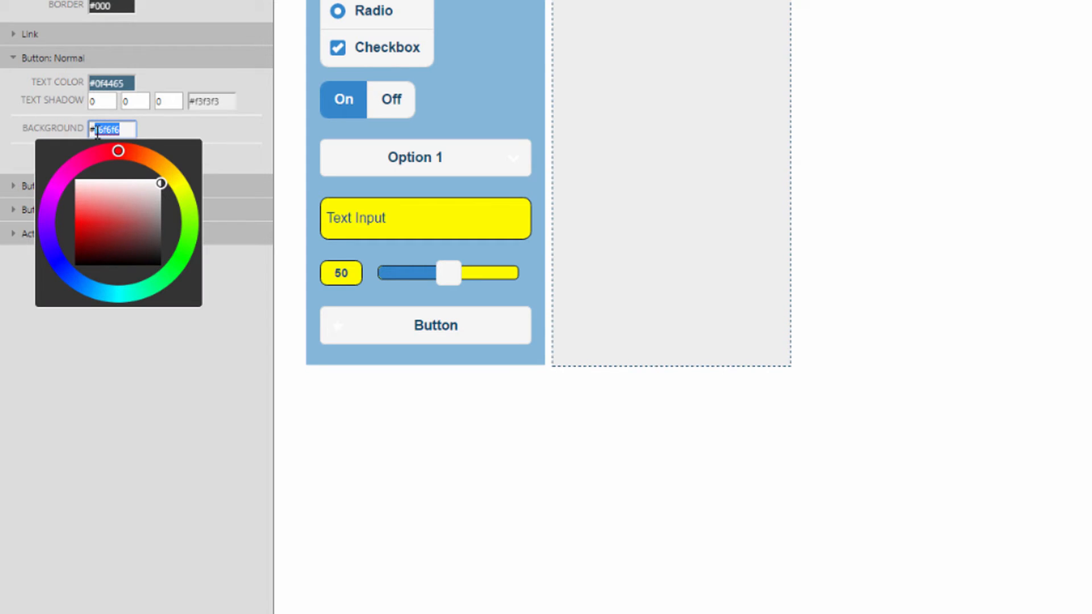
type("fef")
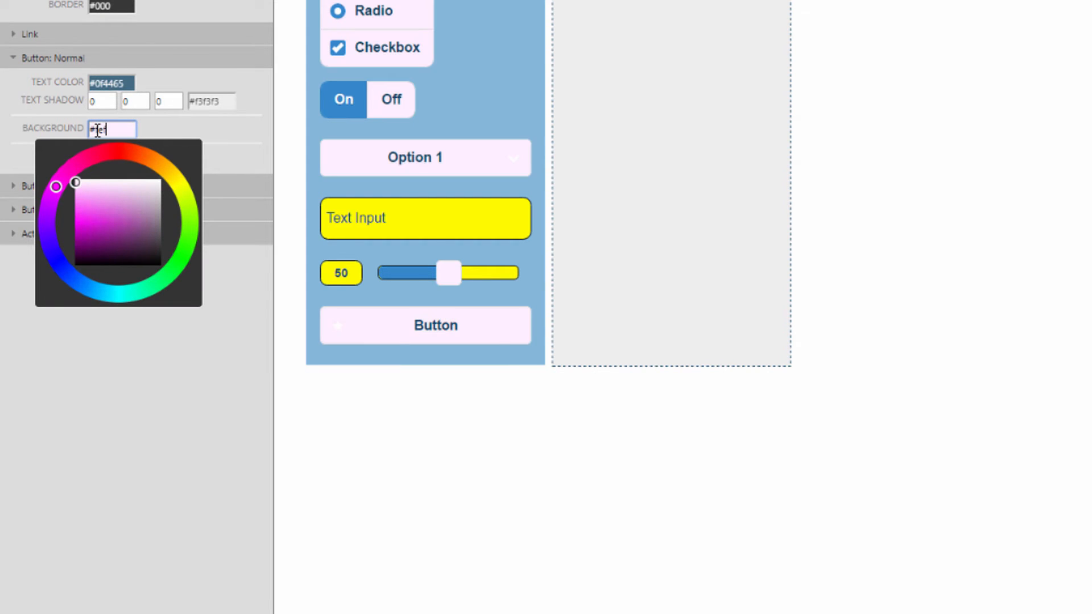
type("b00")
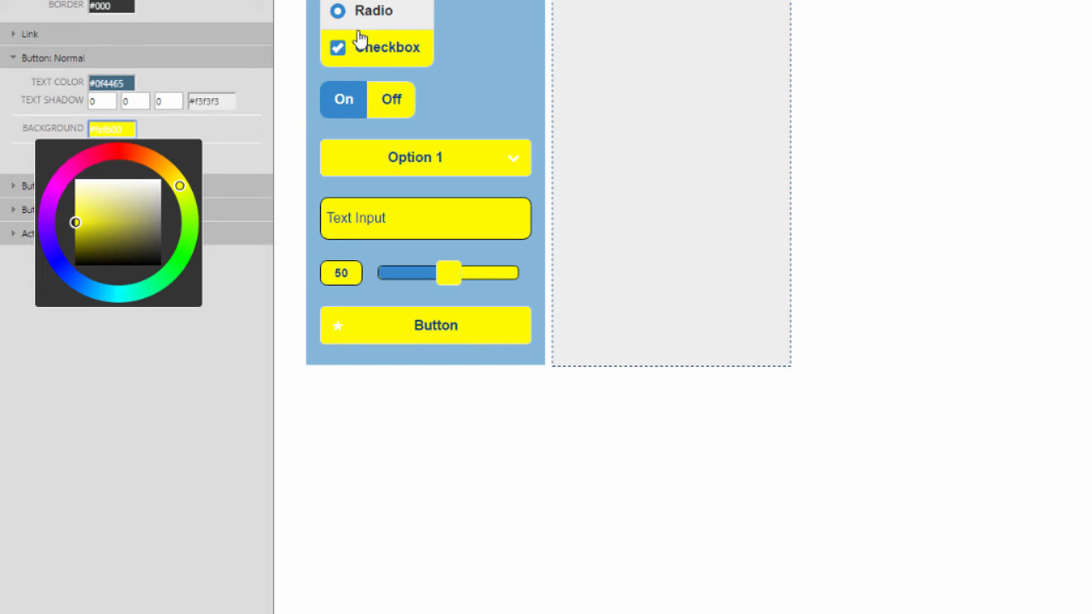
left_click(237, 140)
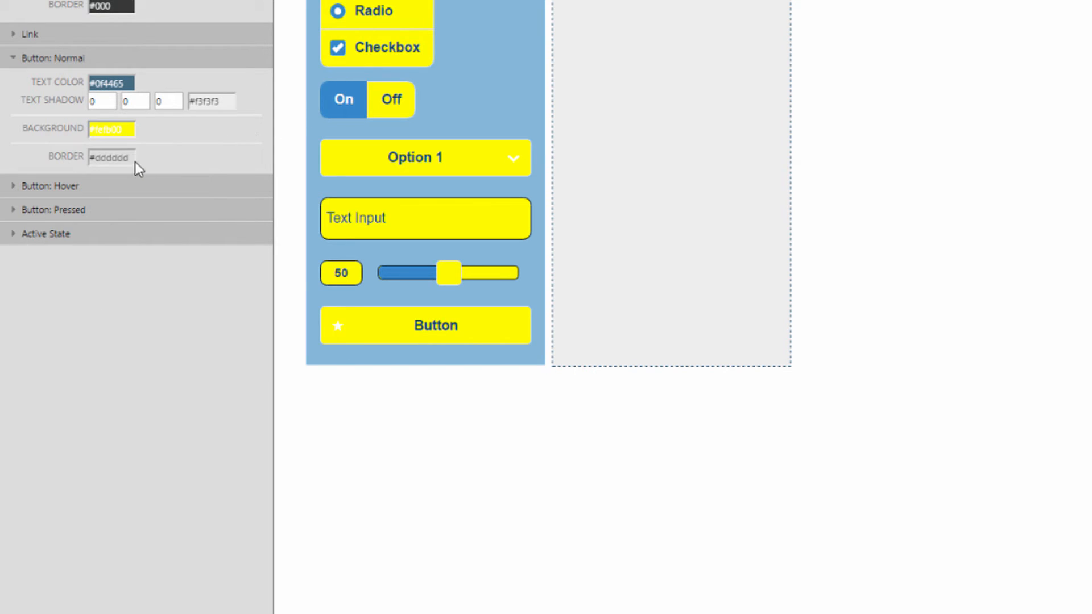
left_click_drag(131, 160, 101, 159)
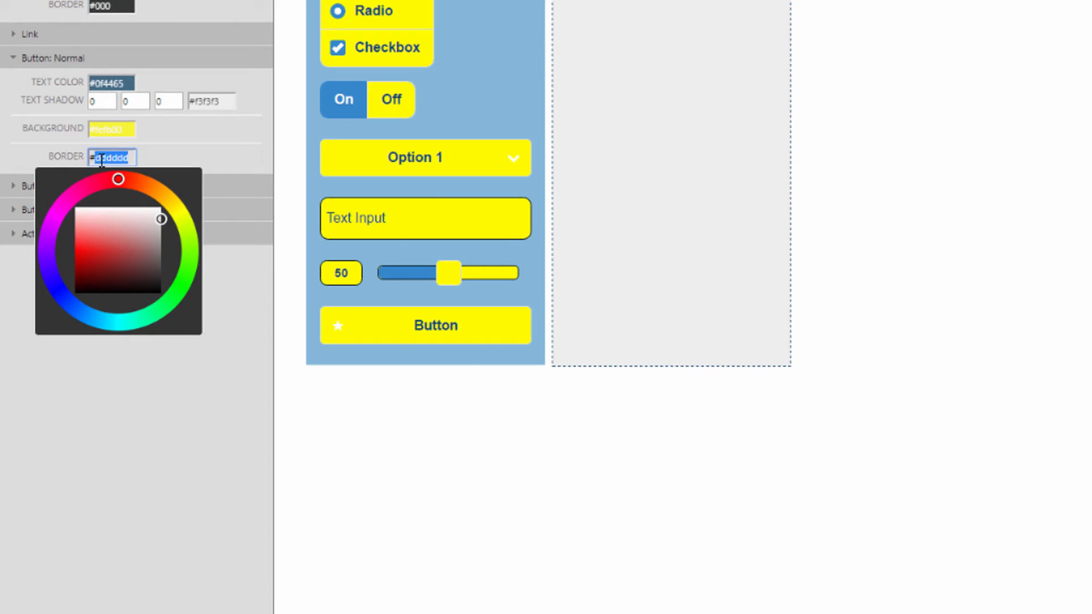
type("000")
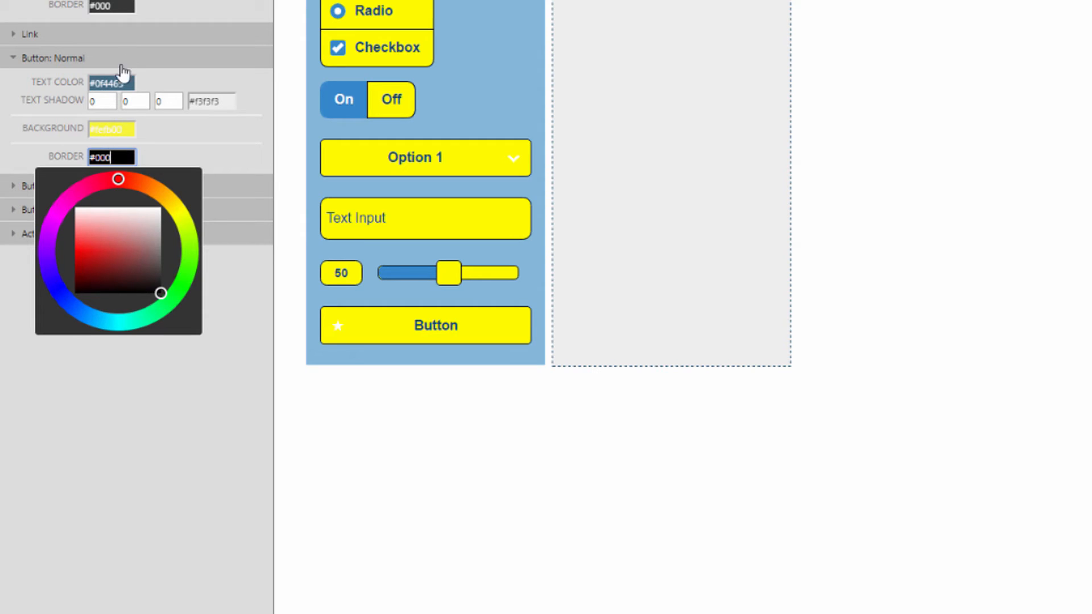
left_click(163, 134)
- Set swatch A's hover button text color to #0f4465, matching the normal button's text color
left_click(121, 187)
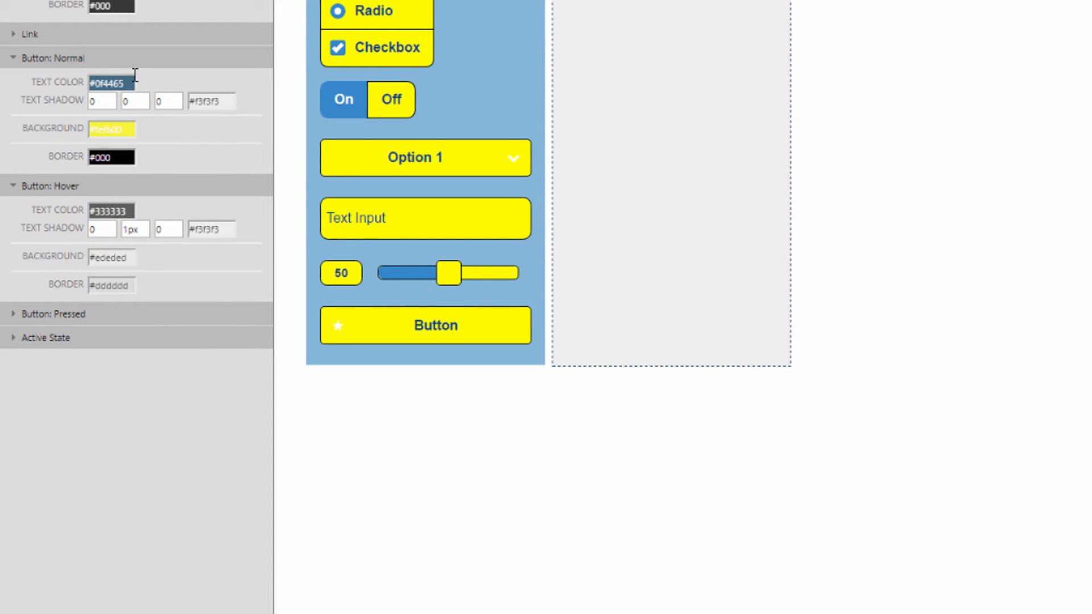
left_click(124, 83)
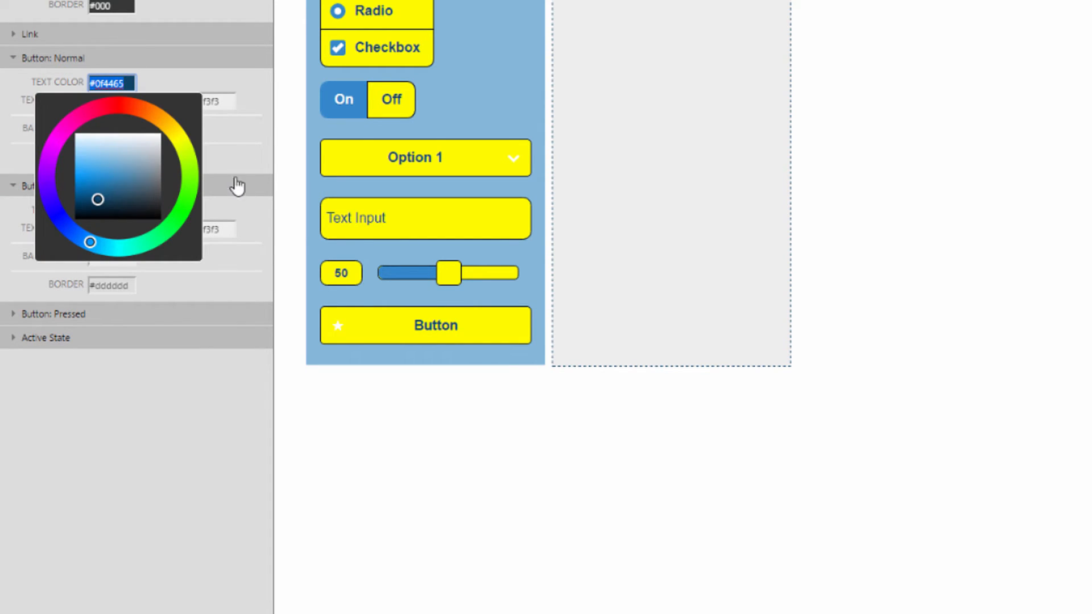
left_click(182, 206)
left_click(129, 210)
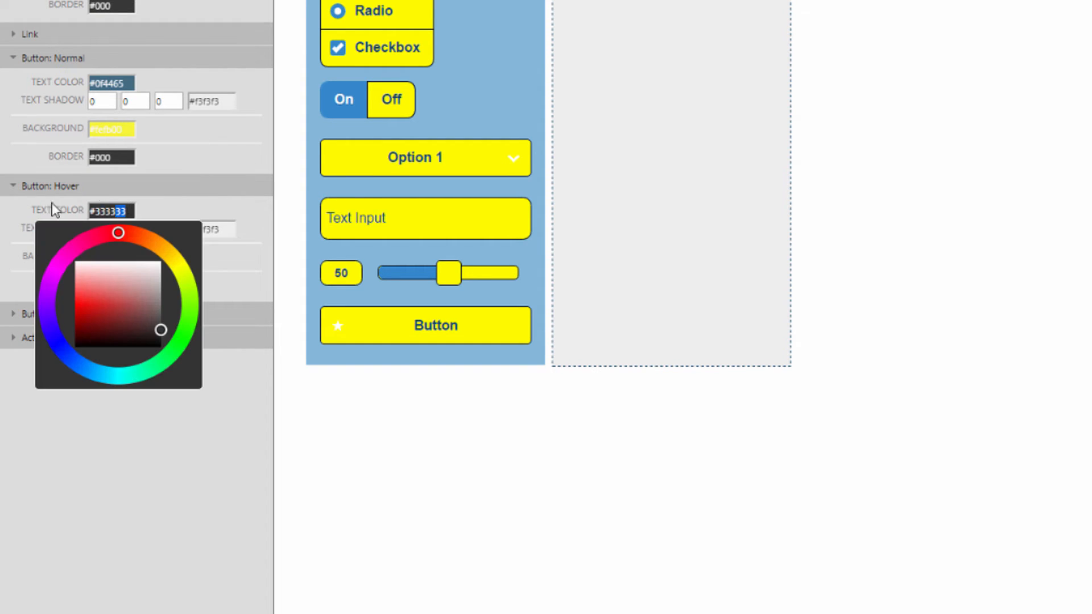
left_click(205, 146)
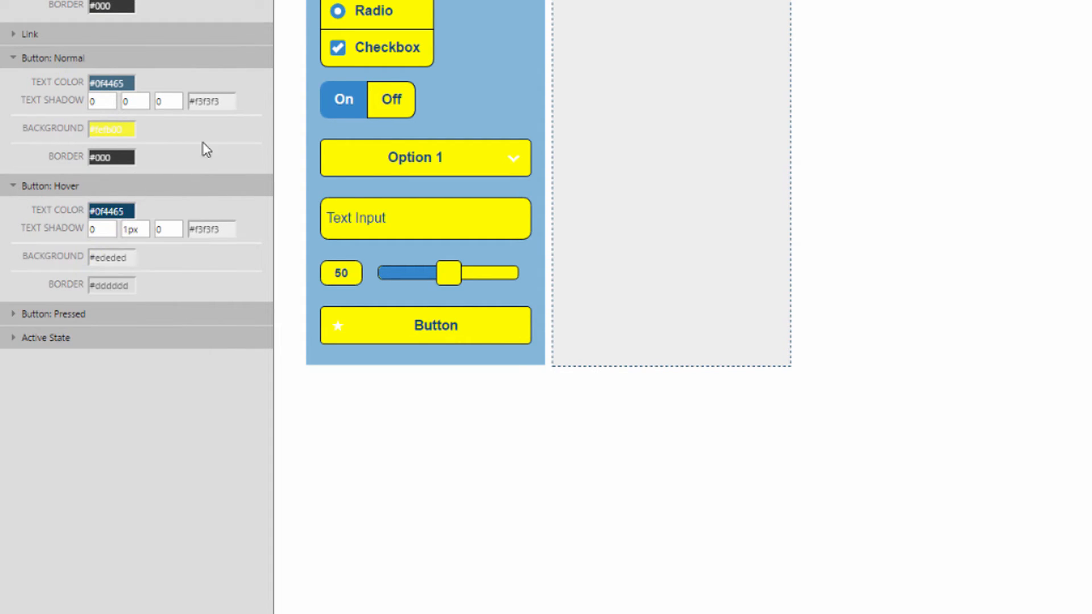
- Set swatch A's hover button background color to #fefb00 and the vertical offset of its text shadow to 0
left_click(125, 129)
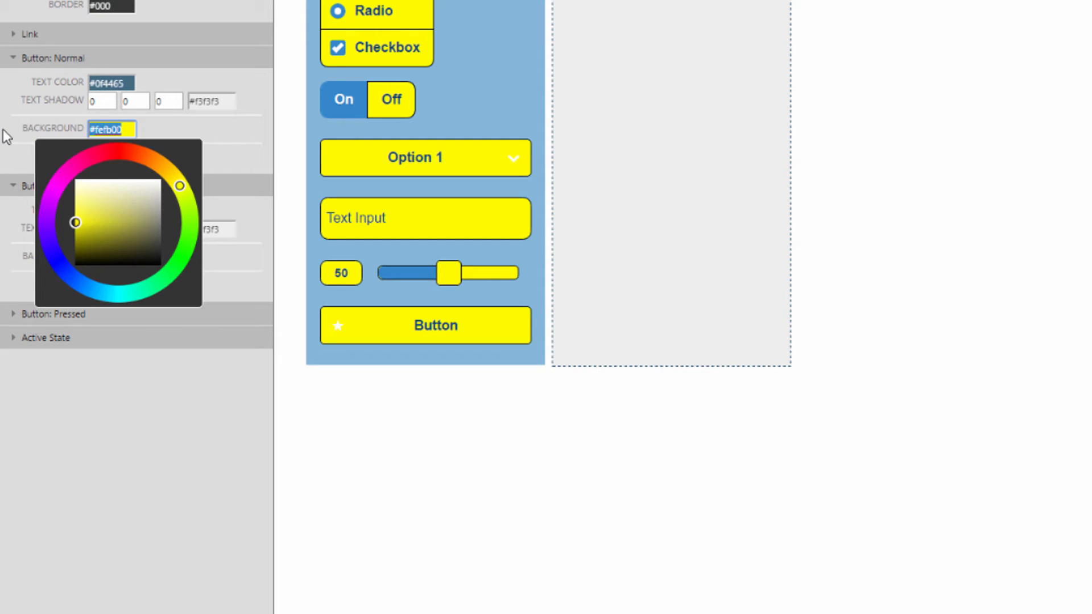
left_click(268, 161)
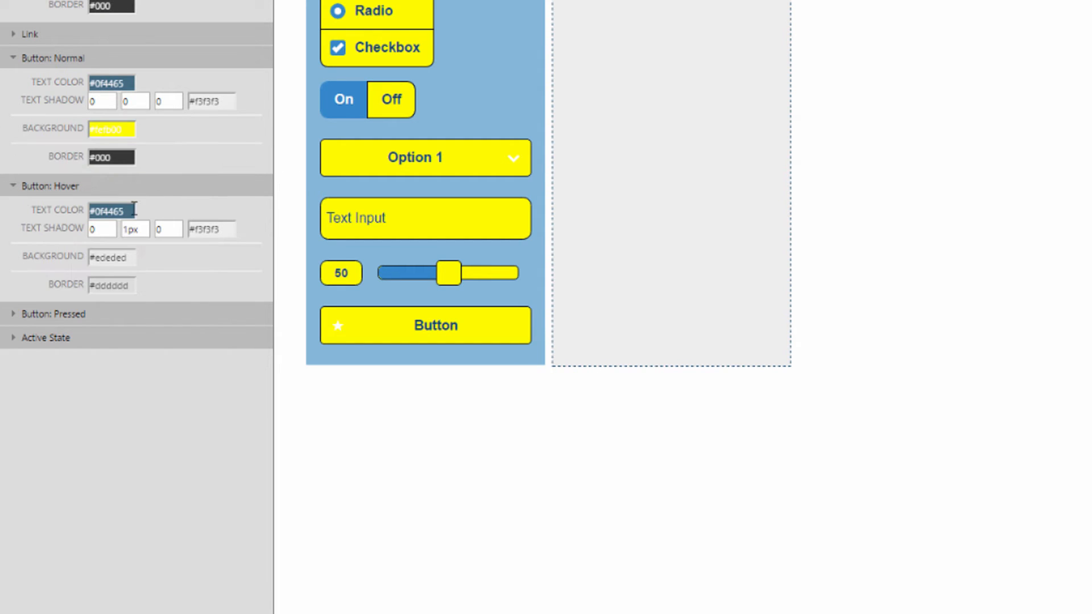
left_click(128, 257)
type("#fefb00")
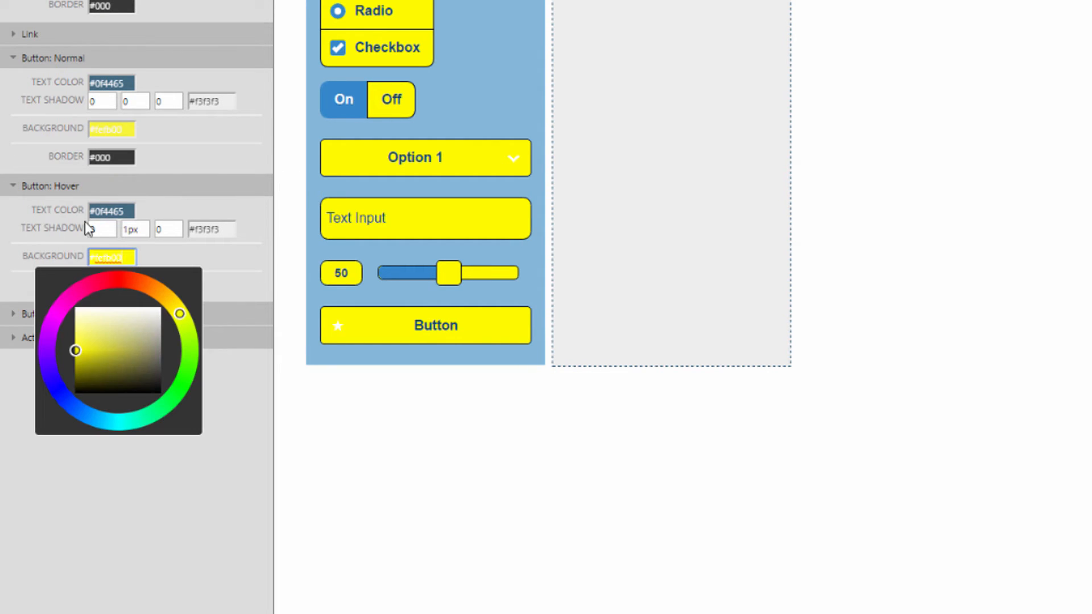
double_click(139, 229)
type("0")
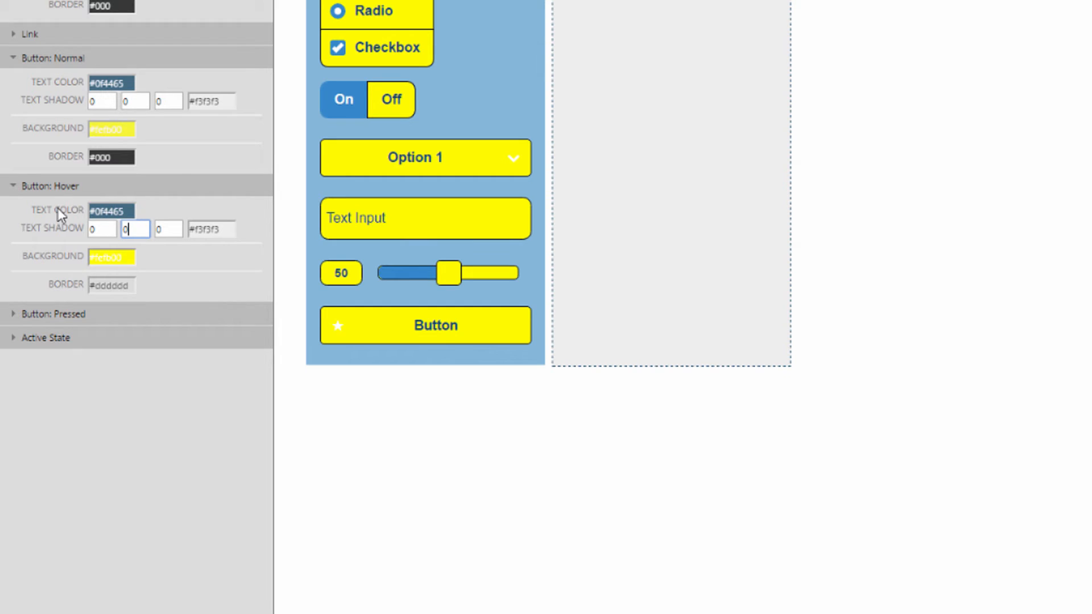
- Set swatch A's hover button border color to #000
left_click(114, 159)
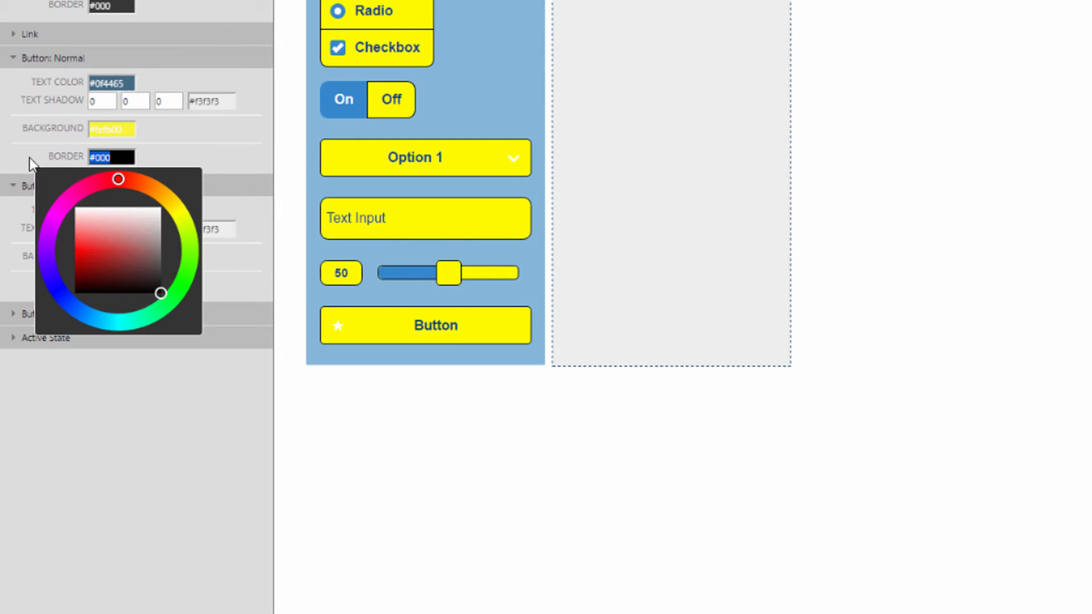
left_click(220, 251)
left_click(131, 285)
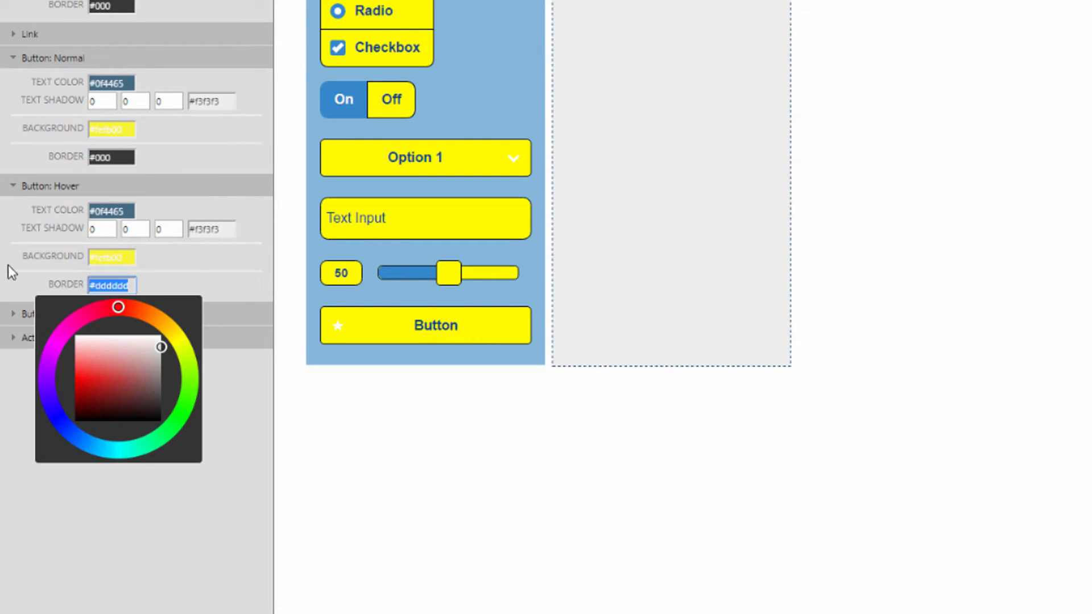
type("#000")
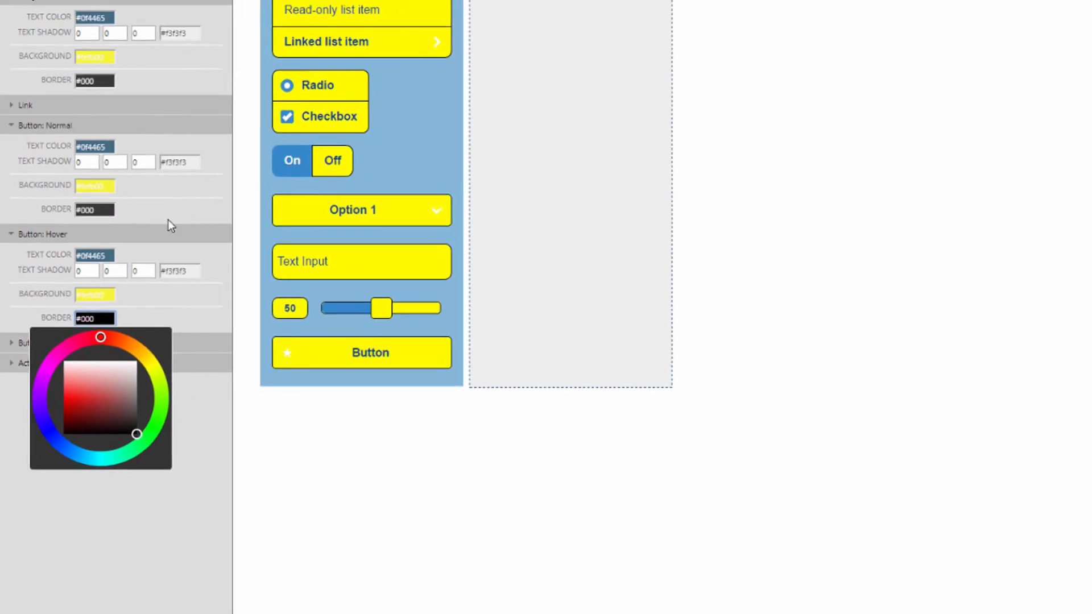
left_click(224, 273)
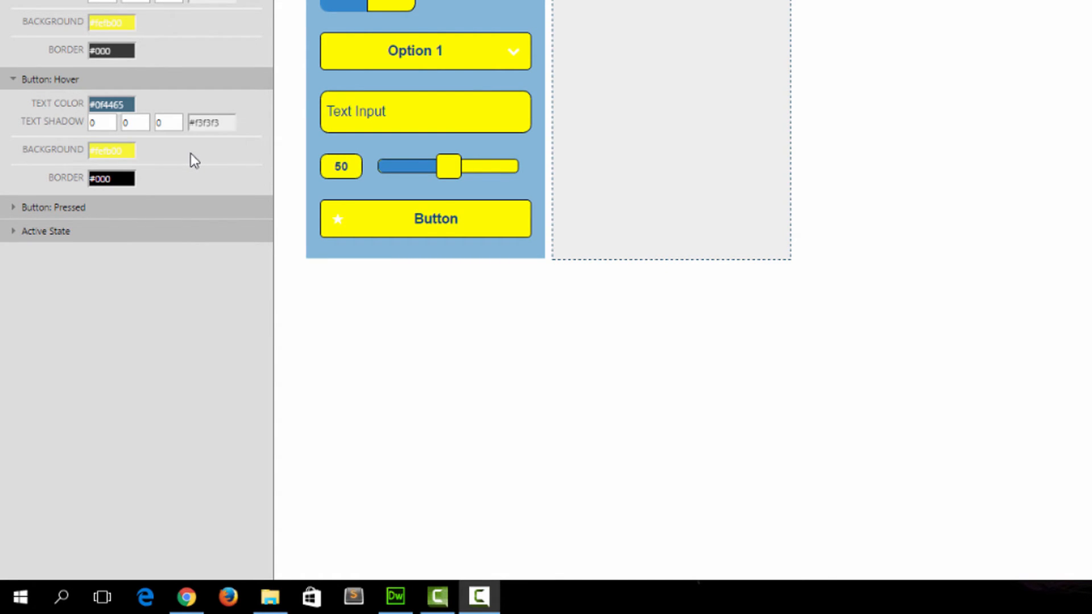
- Copy the hover button's text color #0f4465 to the text colors of swatch A's pressed button and active state
left_click(131, 105)
key("ctrl+c")
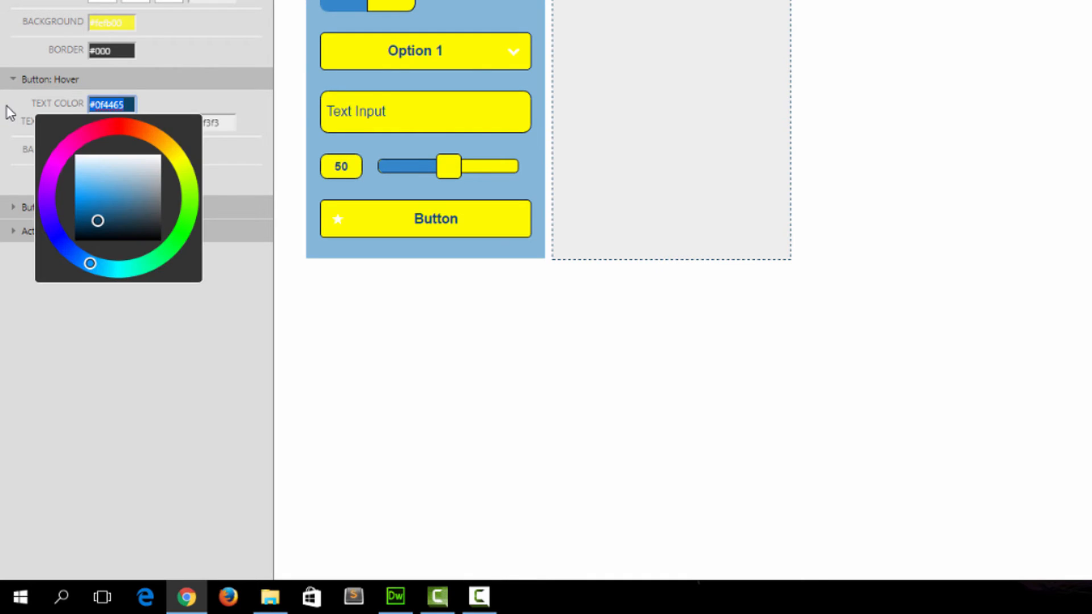
left_click(244, 166)
left_click(142, 215)
left_click(85, 335)
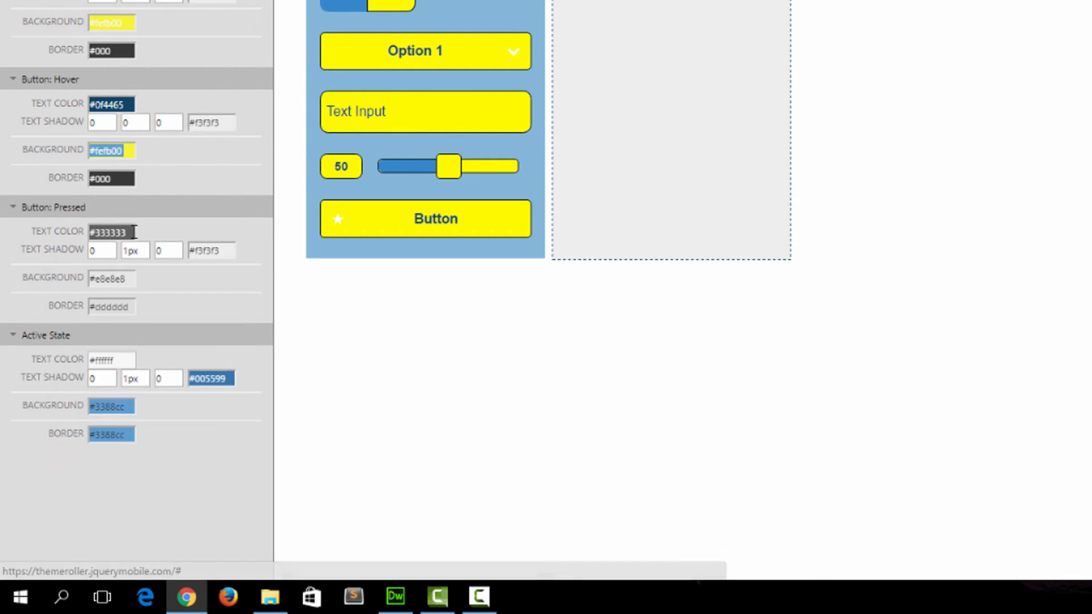
left_click(111, 232)
key("ctrl+v")
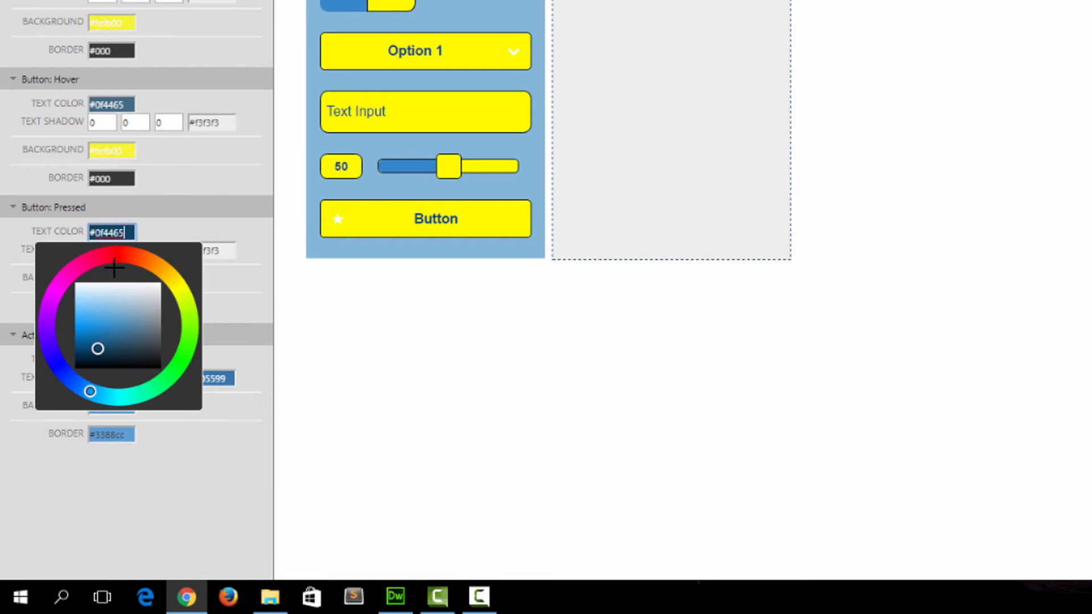
left_click(240, 316)
left_click(124, 360)
key("ctrl+v")
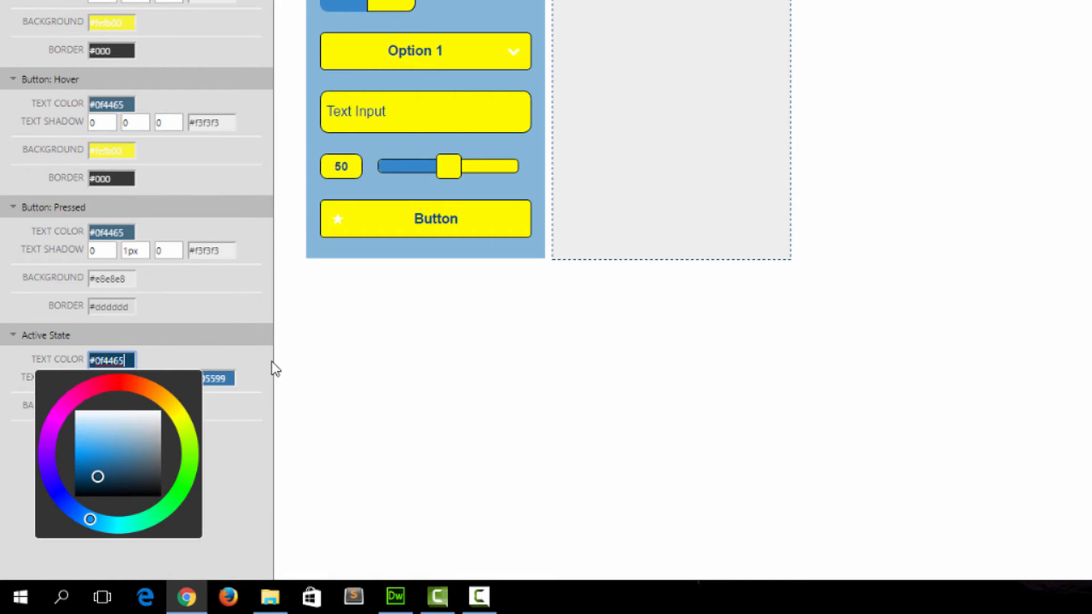
left_click(315, 398)
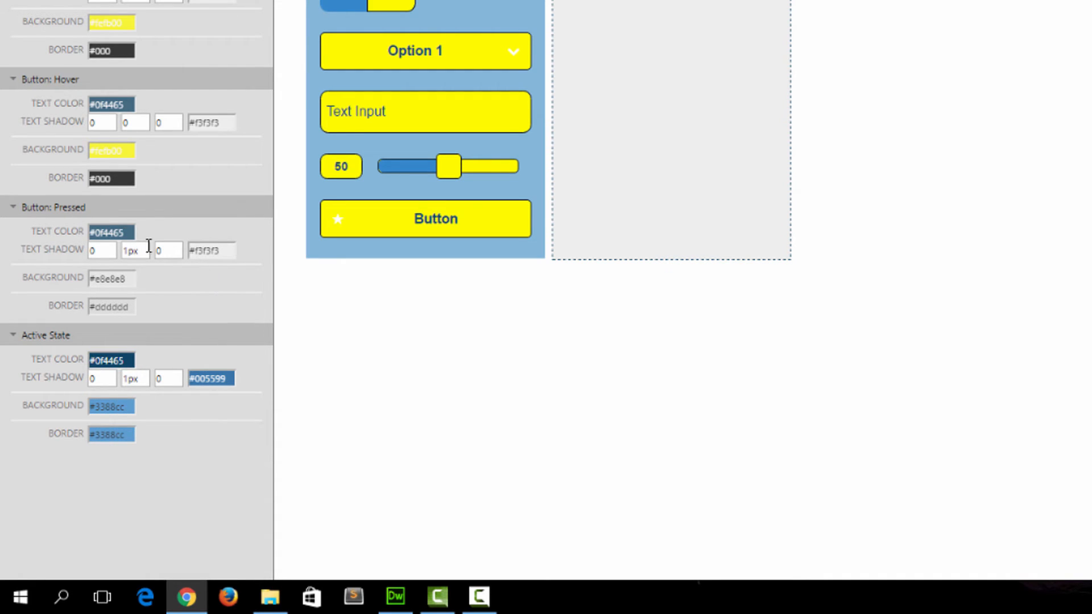
- Set the vertical text shadow offset to 0 for swatch A's pressed button and active state
left_click_drag(143, 251, 34, 246)
type("0")
left_click_drag(141, 379, 20, 372)
type("0")
- Set swatch A's pressed button background color to #b2b01b
left_click(114, 279)
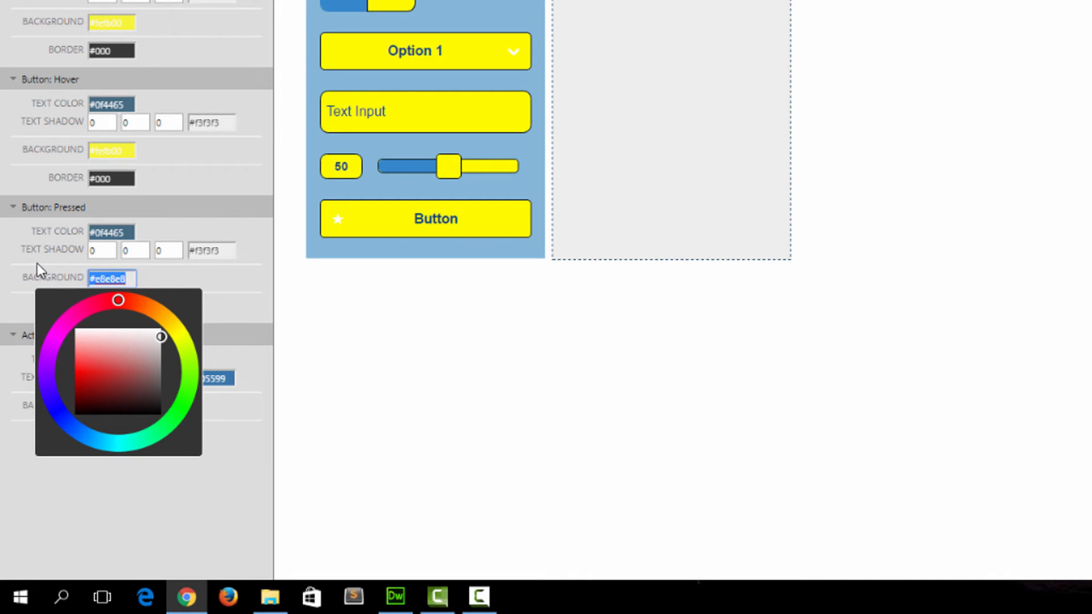
type("#b2b")
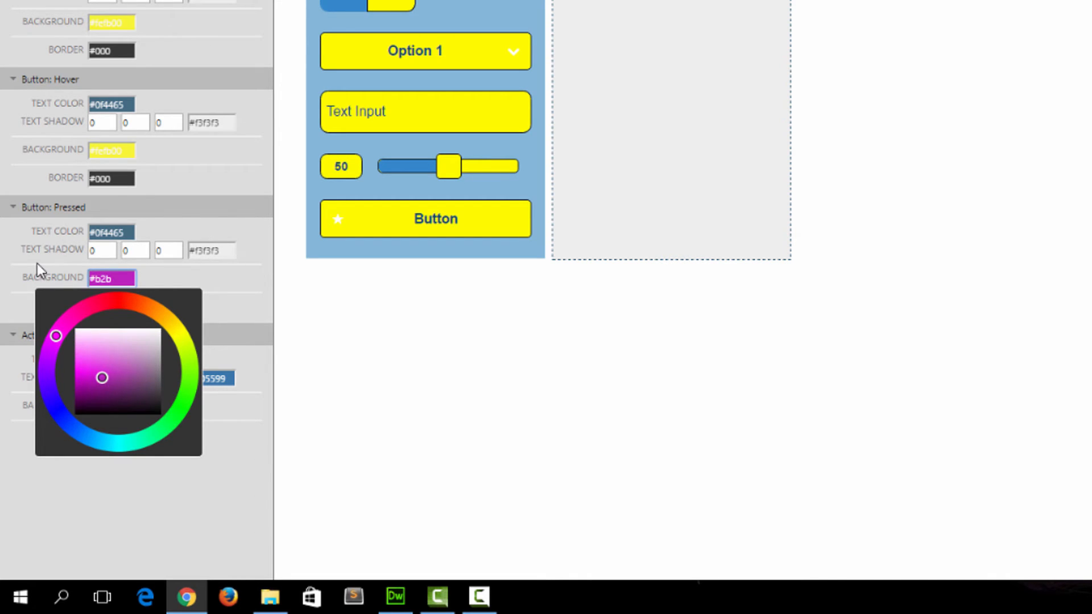
type("01b")
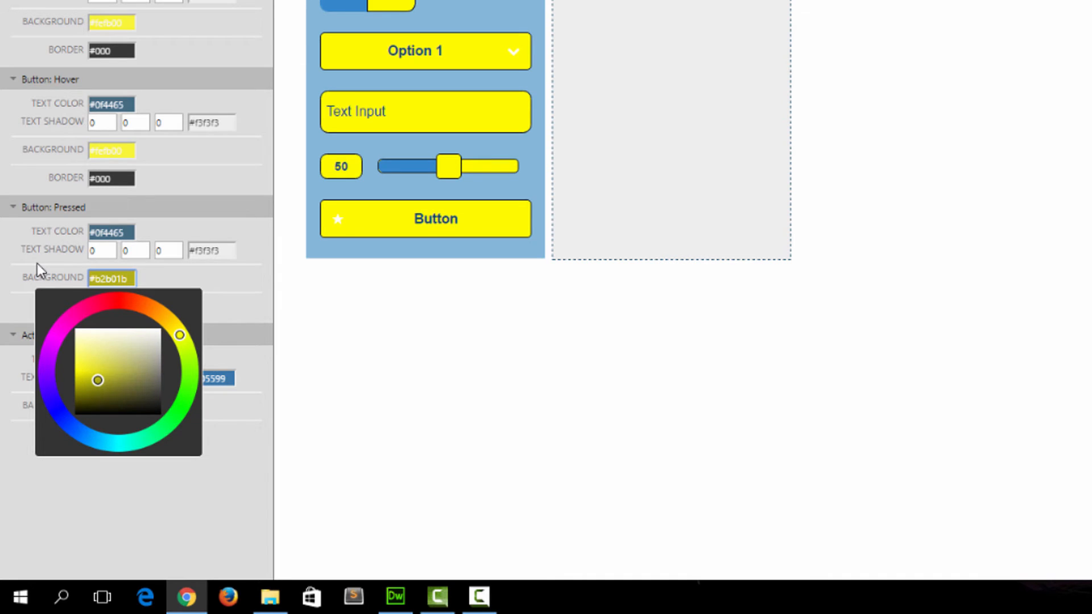
left_click(257, 293)
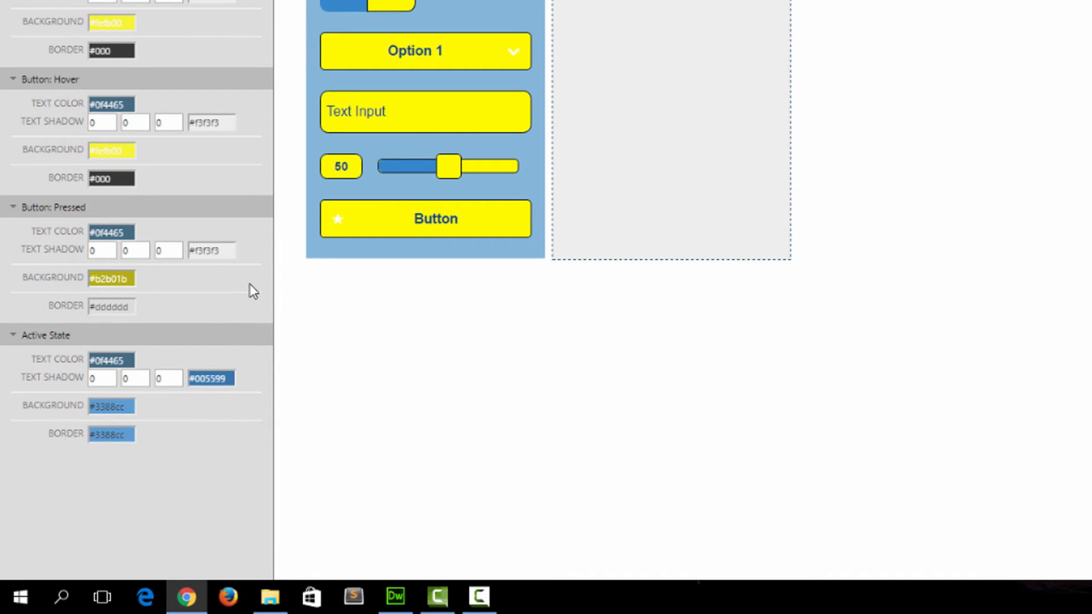
- Copy the pressed button's background color #b2b01b to swatch A's active state background
left_click(128, 278)
key("ctrl+c")
left_click(197, 473)
left_click(132, 405)
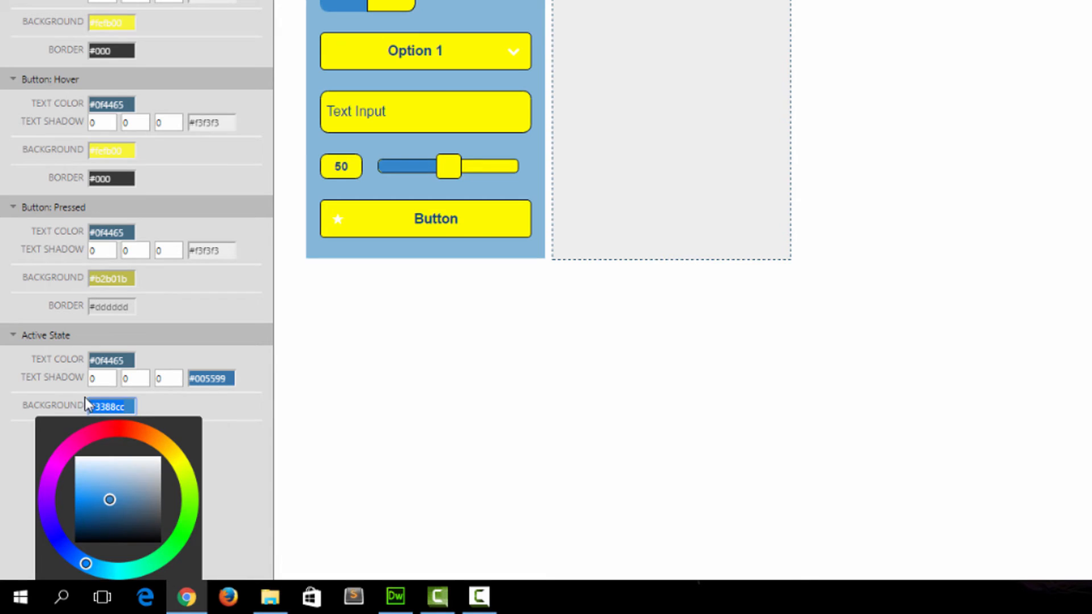
key("ctrl+v")
left_click(252, 422)
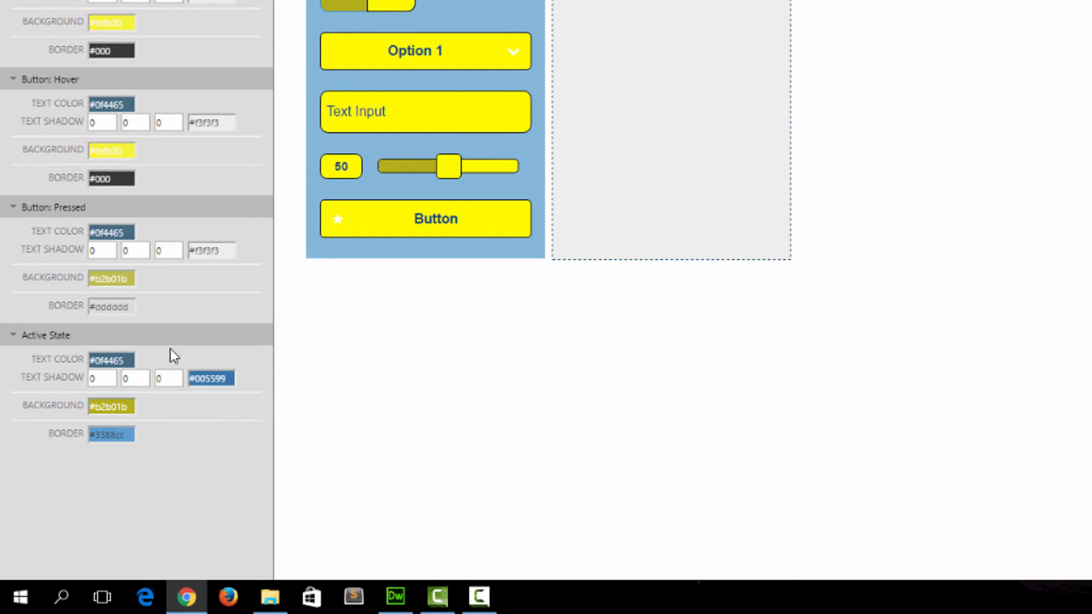
- Set swatch A's pressed button border color to #000
left_click(132, 306)
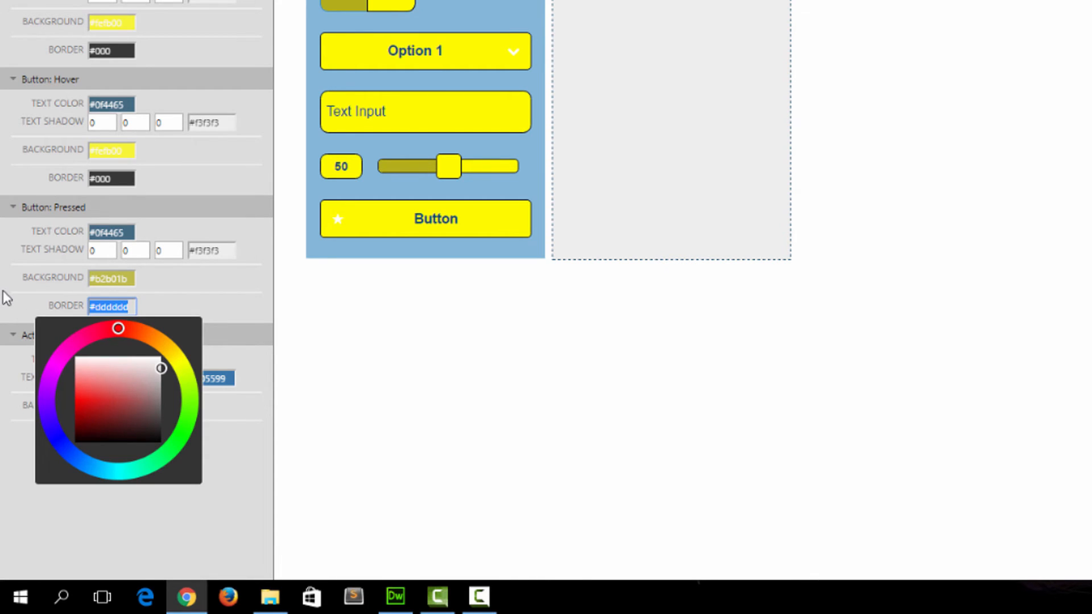
type("#000")
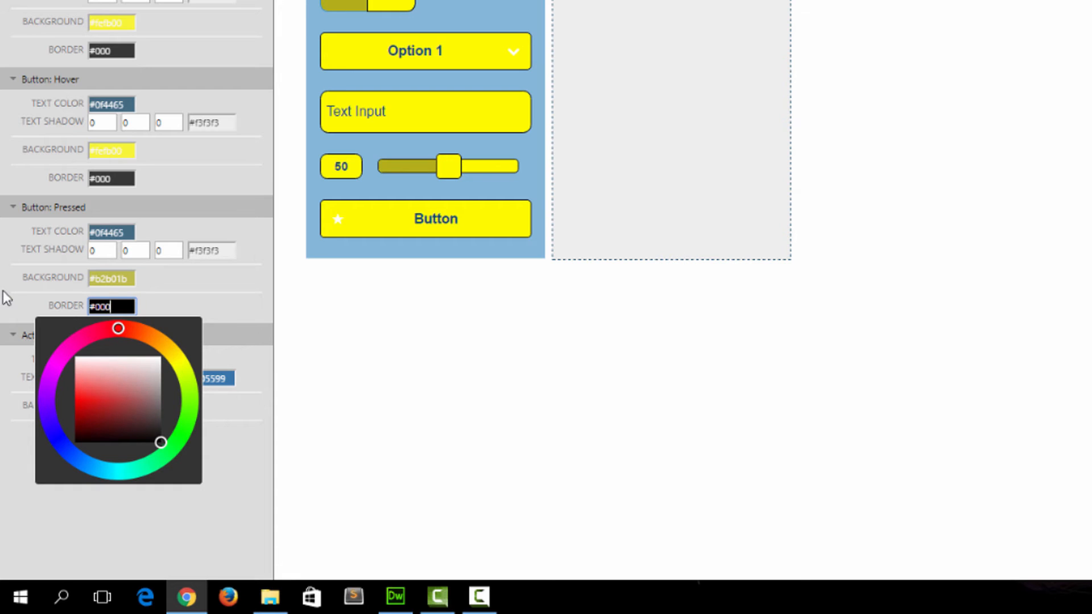
left_click(251, 299)
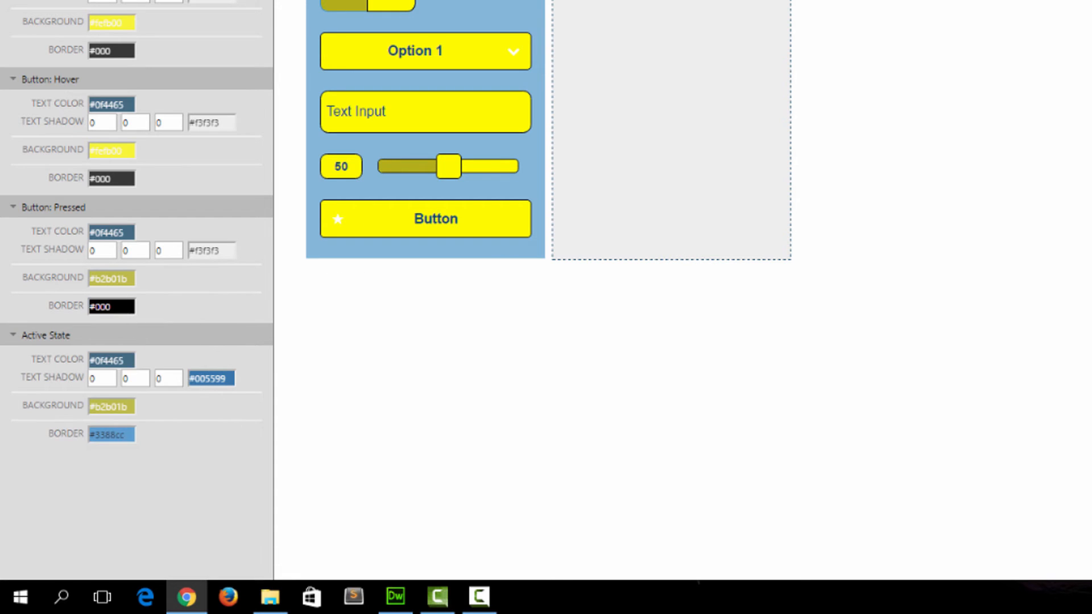
left_click_drag(110, 306, 1, 296)
left_click(237, 288)
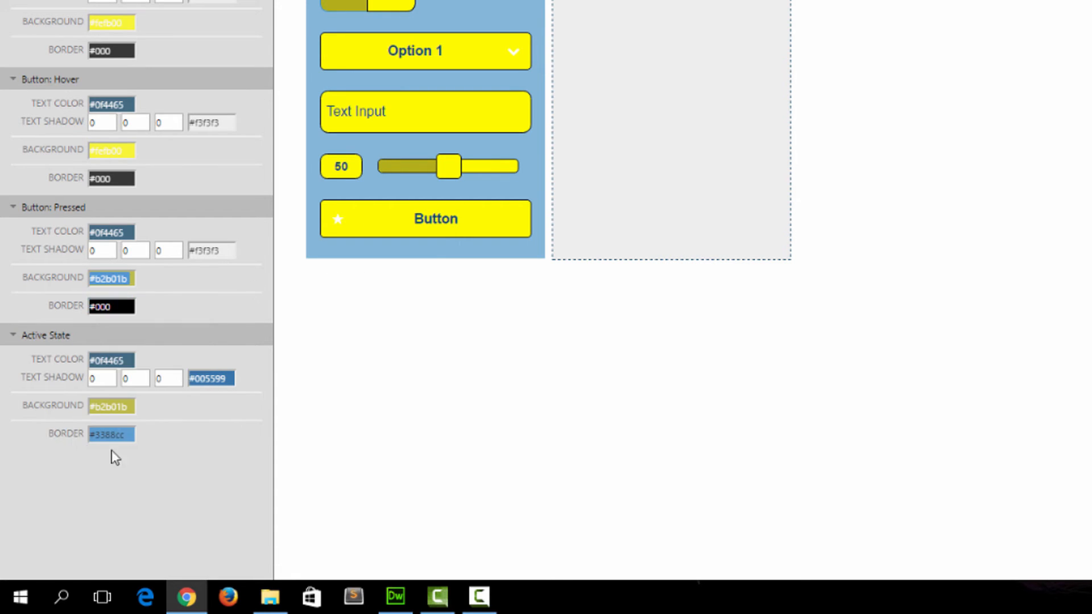
- Set swatch A's active state border color to #000
left_click_drag(131, 434, 2, 422)
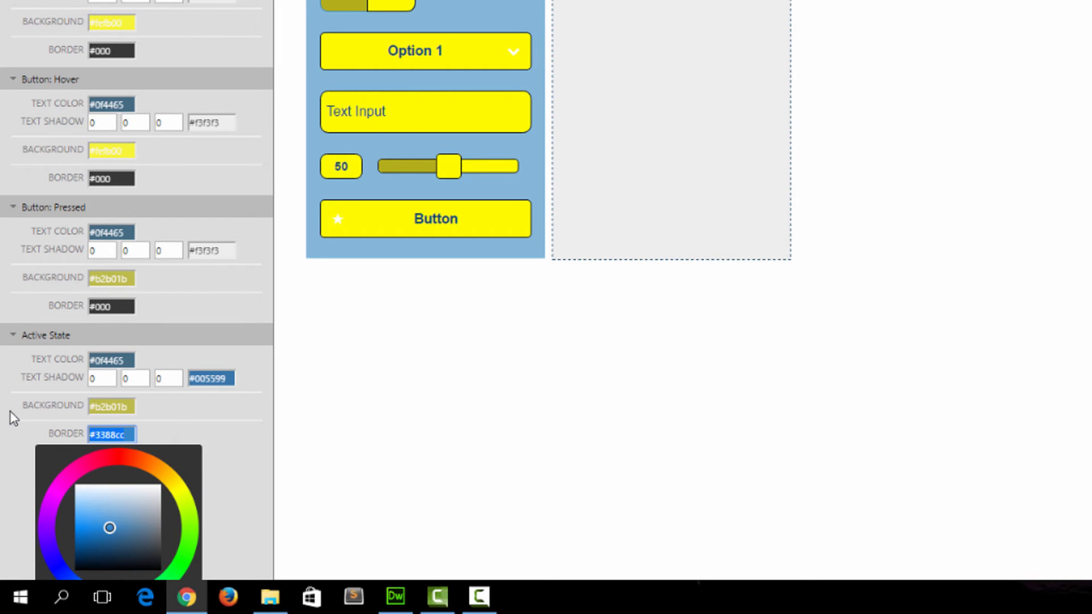
type("#000")
left_click(259, 442)
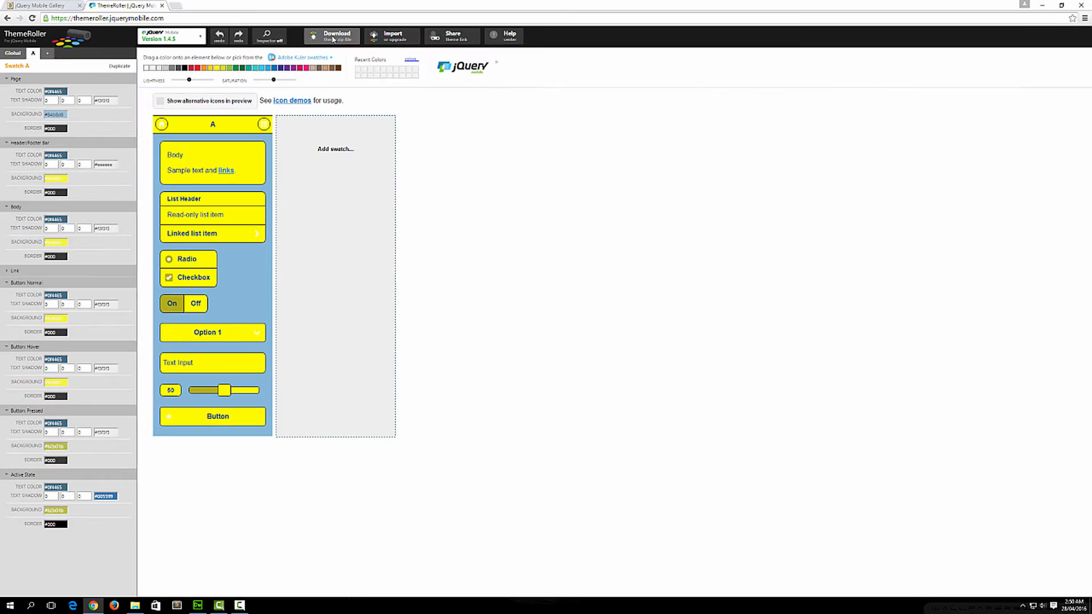
- Name the theme my-theme, highlight the two theme stylesheet links in the sample code, and download the theme as a zip
left_click(512, 72)
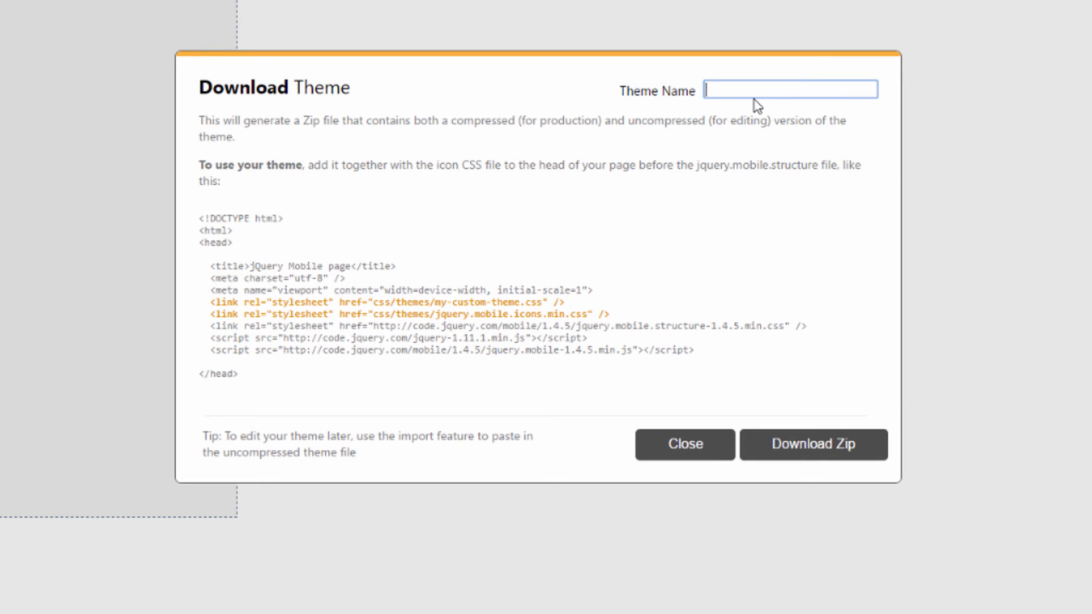
type("my-theme")
left_click_drag(609, 314, 211, 305)
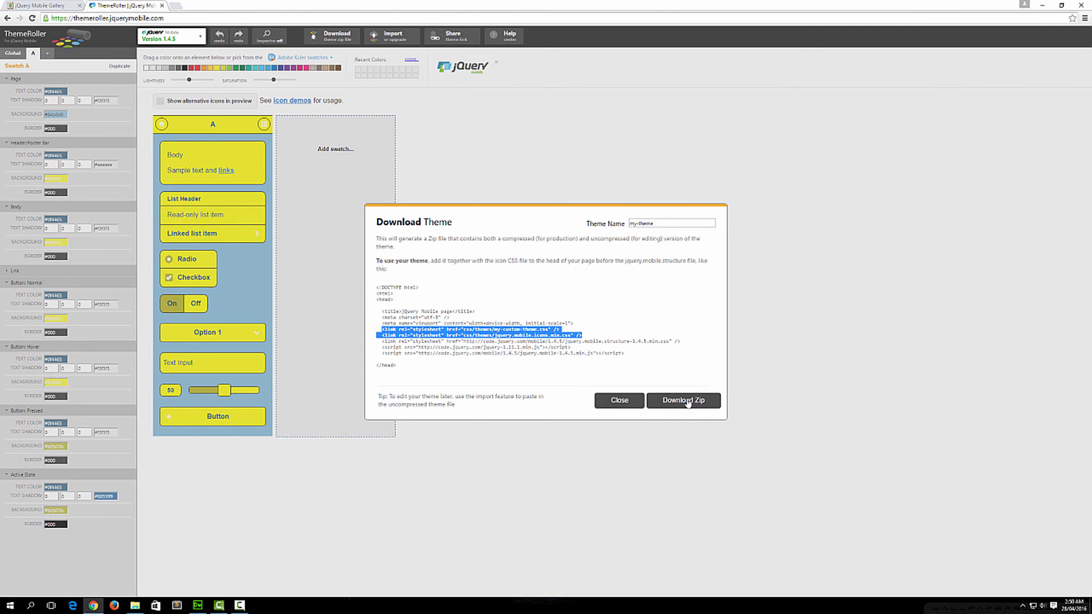
left_click(688, 402)
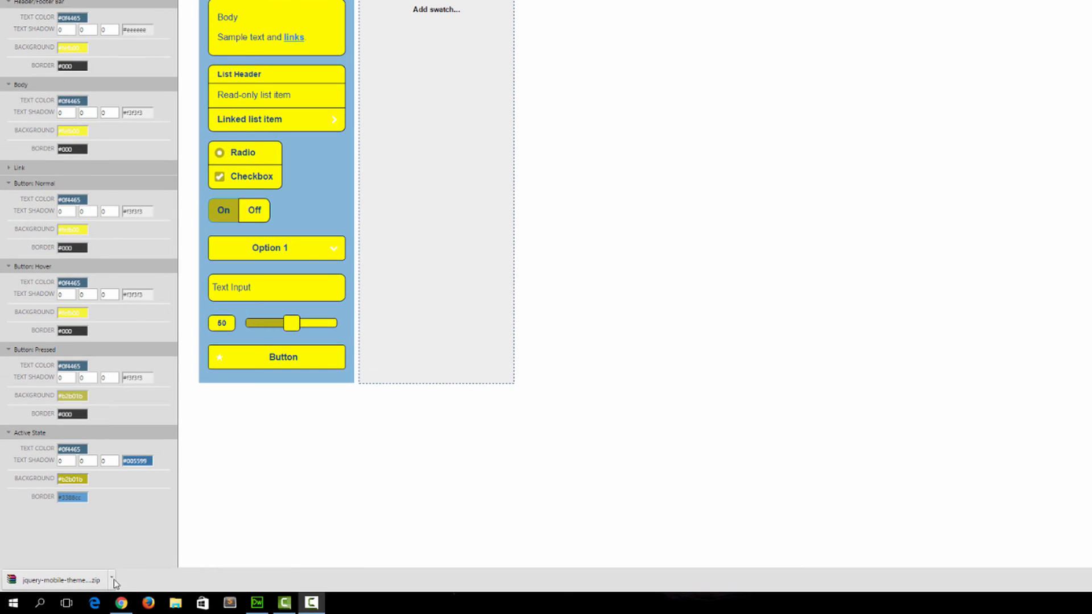
- Show the downloaded jquery-mobile-theme-010058-0.zip in its folder and copy the file
left_click(112, 579)
left_click(149, 542)
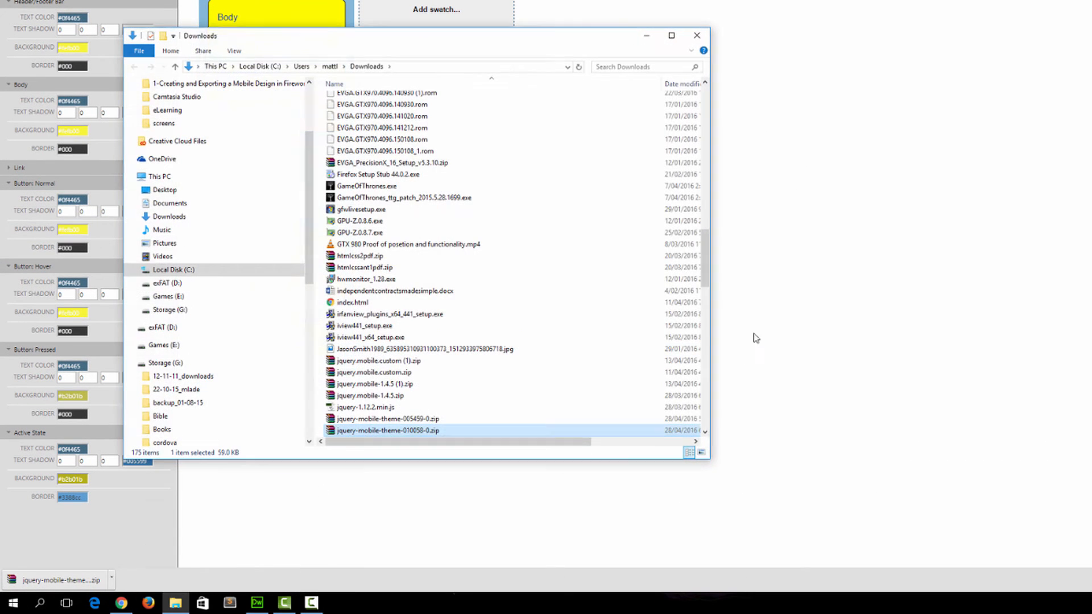
right_click(554, 430)
left_click(604, 366)
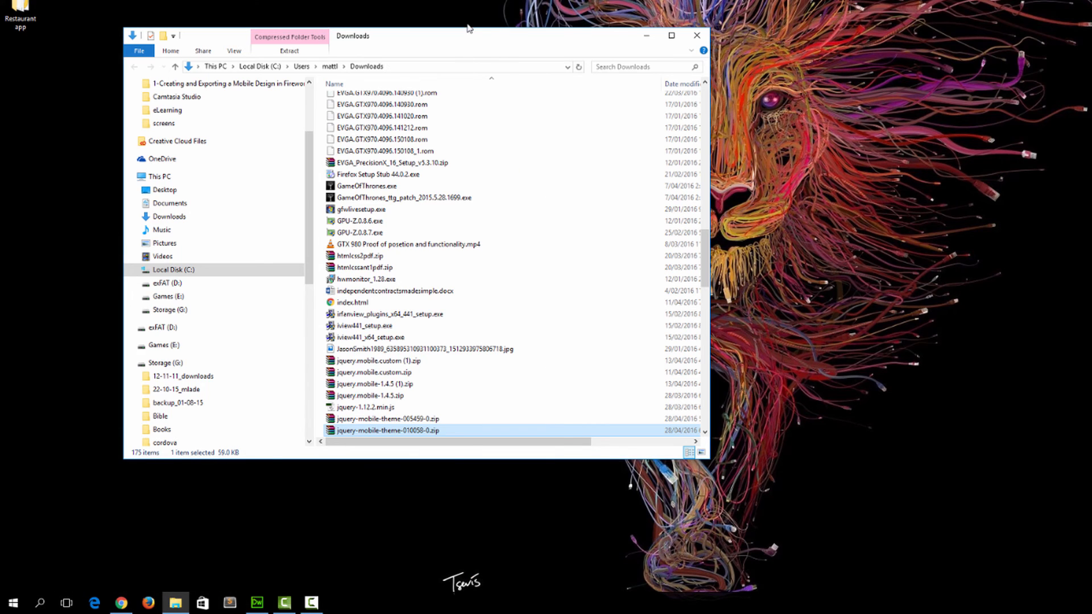
- Move the Downloads window aside and create a new folder with the default name on the desktop
left_click_drag(463, 38, 799, 12)
left_click(183, 119)
right_click(185, 123)
mouse_move(238, 223)
left_click(336, 225)
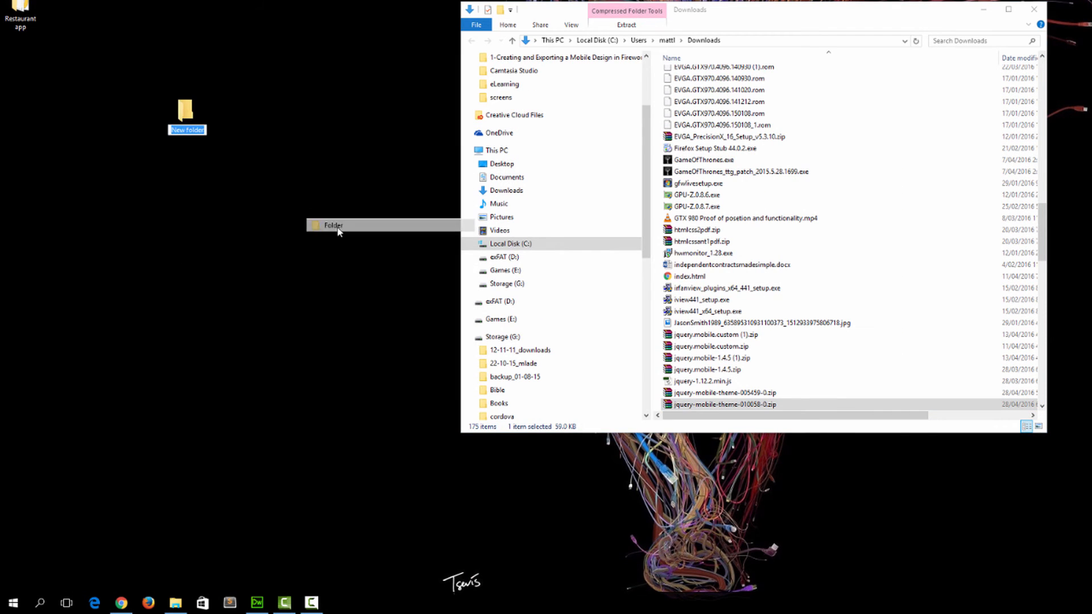
key("Return")
- Paste the copied theme zip into the new desktop folder and extract its contents there
double_click(186, 111)
right_click(767, 178)
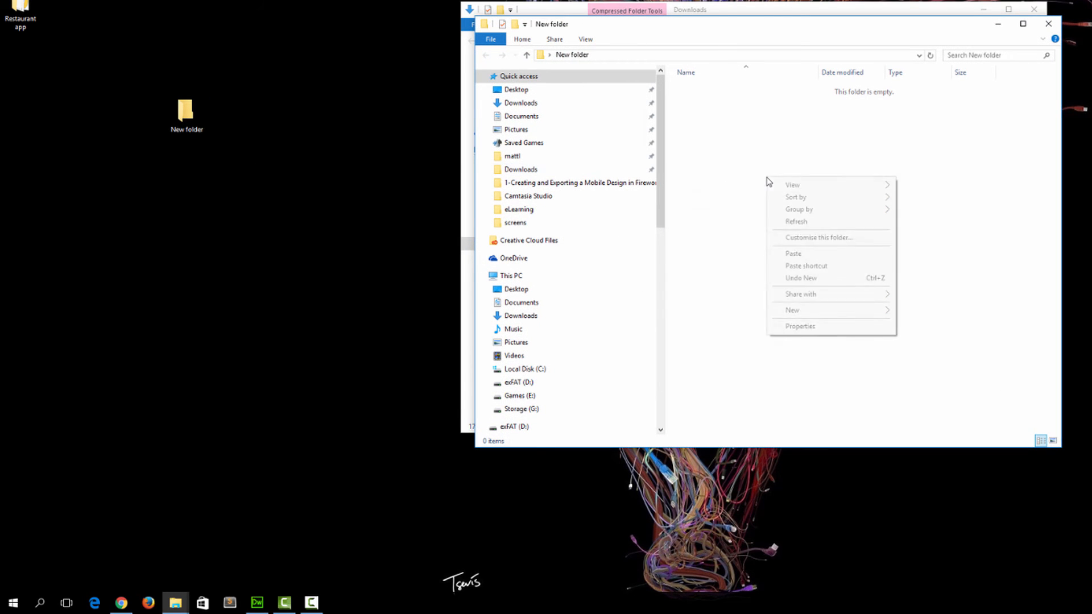
left_click(796, 253)
right_click(733, 91)
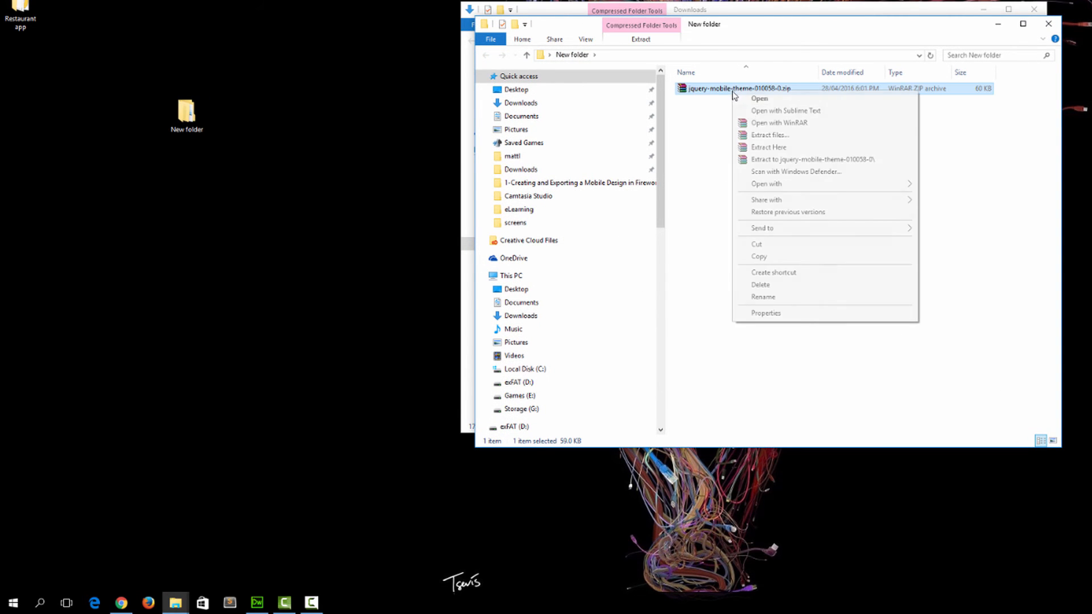
left_click(770, 148)
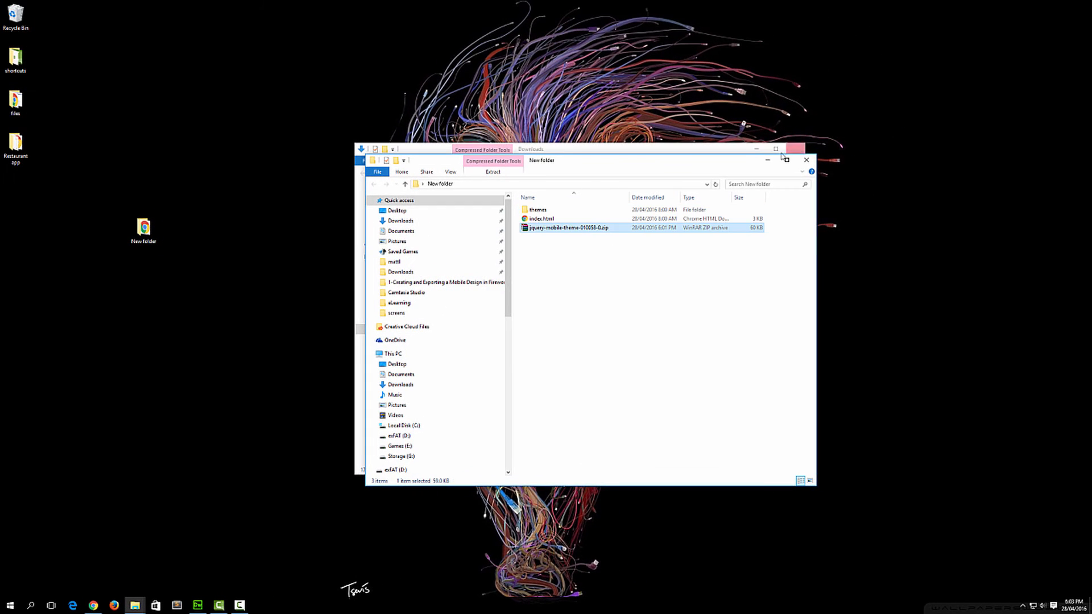
- Close the Downloads window and open the Restaurant app's jQueryMobile folder beside the extracted theme folder
left_click(795, 150)
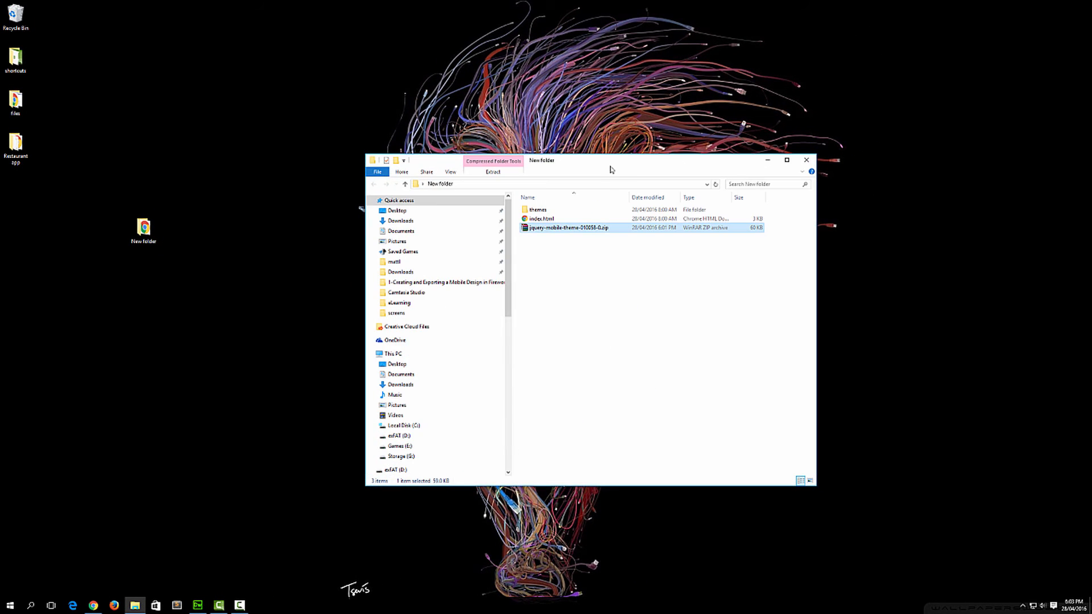
left_click_drag(611, 167, 924, 145)
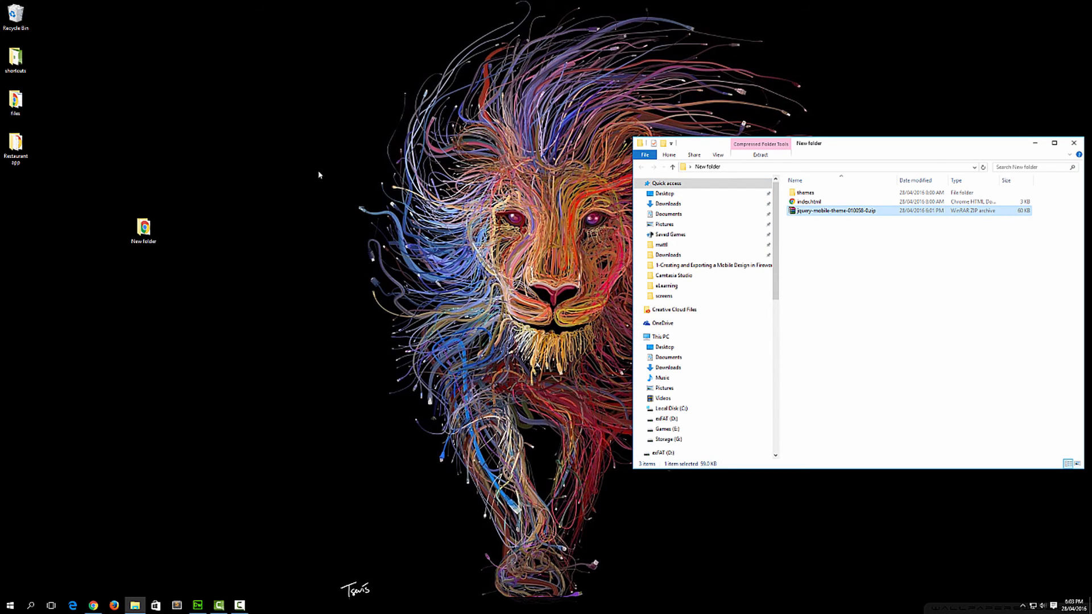
double_click(17, 152)
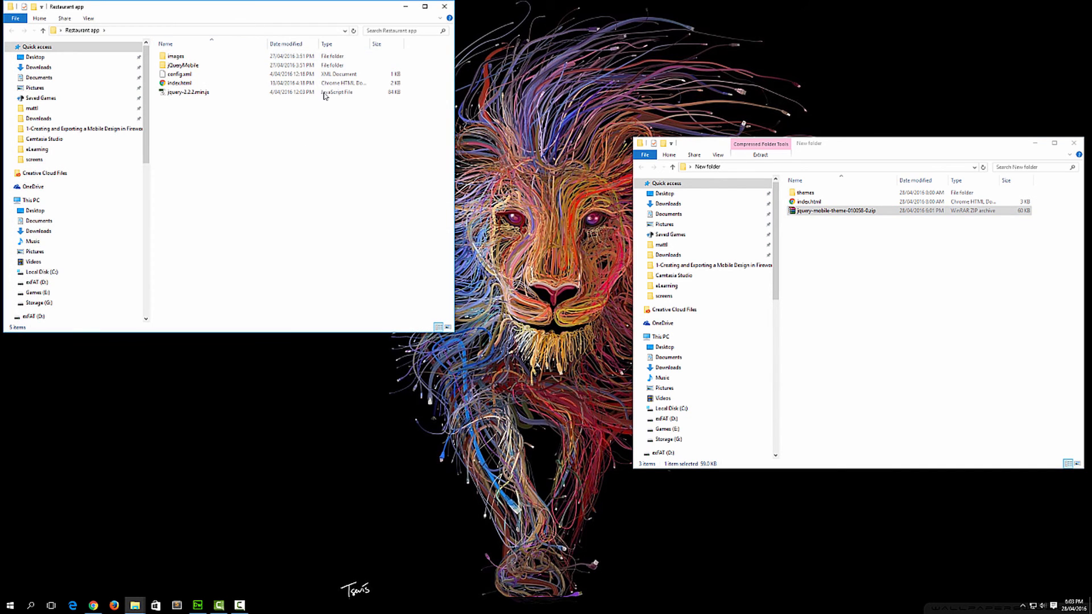
left_click_drag(267, 10, 335, 86)
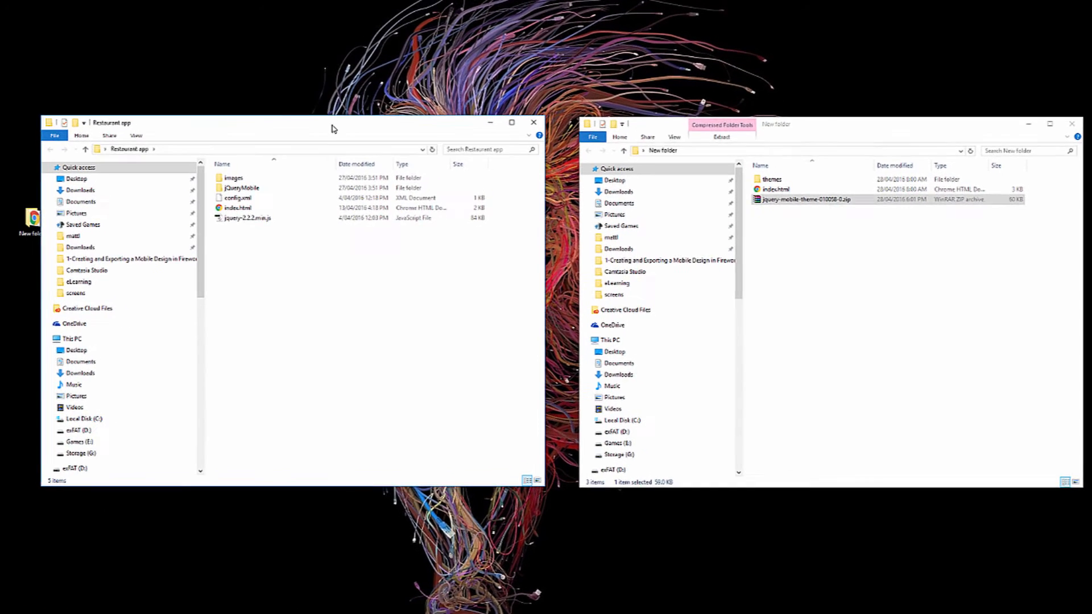
double_click(264, 140)
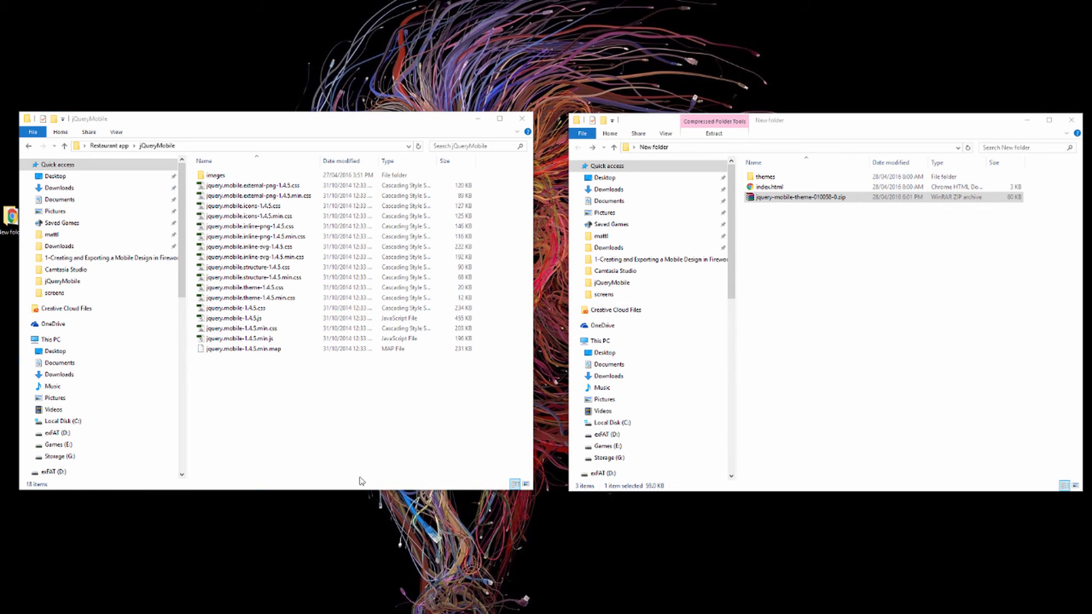
- Delete everything in the jQueryMobile folder except jquery.mobile.structure-1.4.5.min.css and jquery.mobile-1.4.5.min.js
left_click_drag(300, 392, 199, 174)
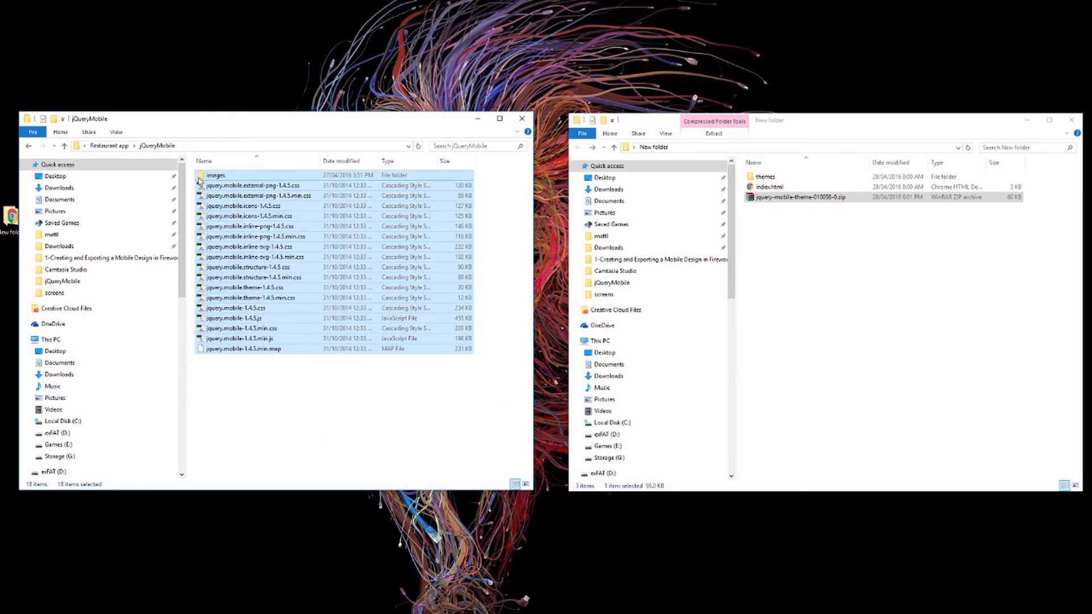
left_click(266, 340, "ctrl")
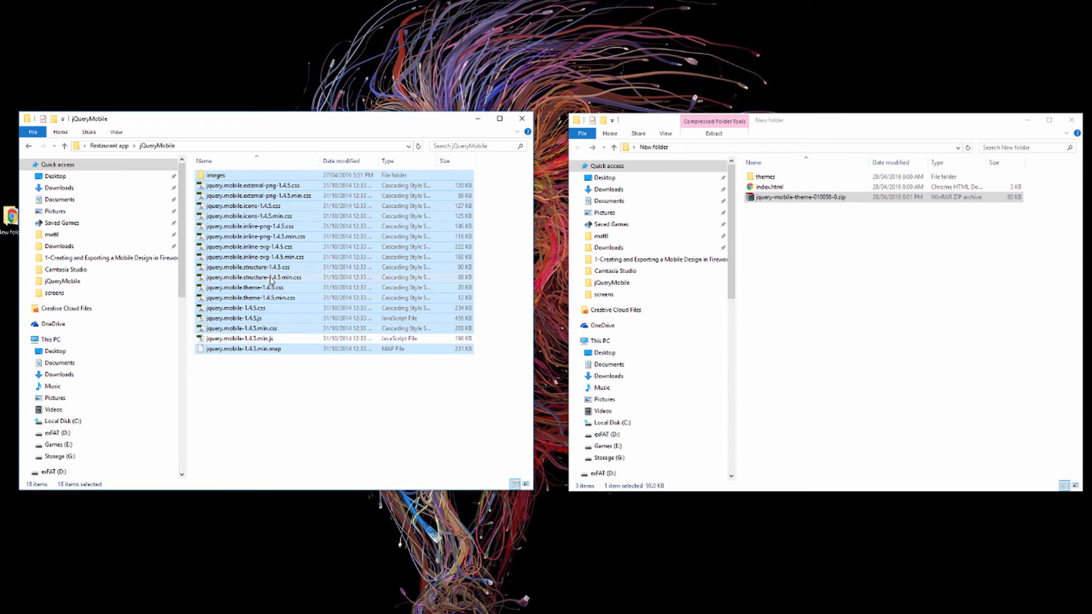
right_click(291, 328)
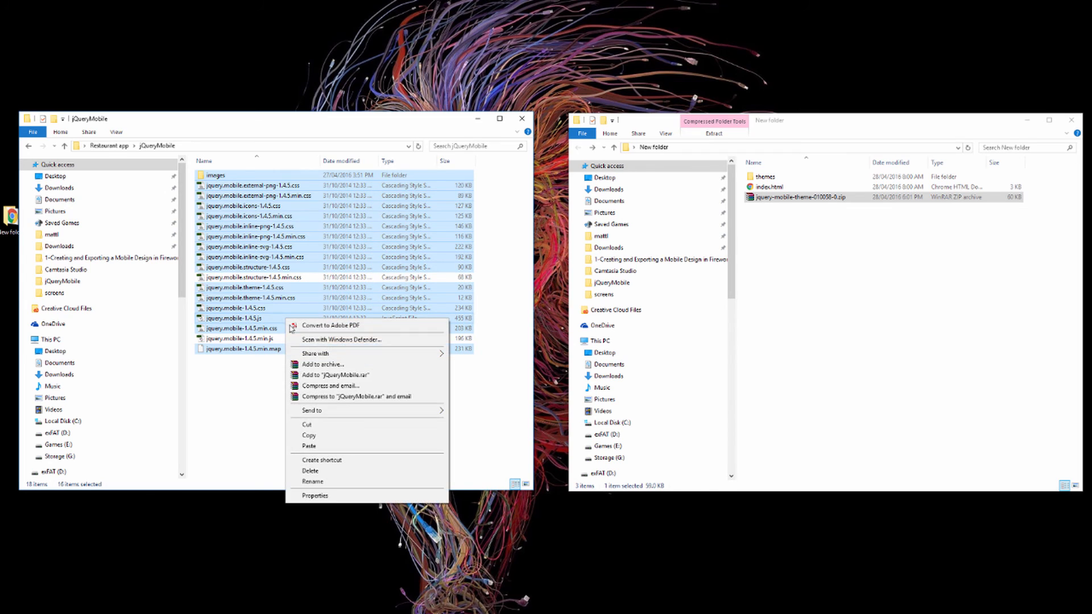
left_click(333, 470)
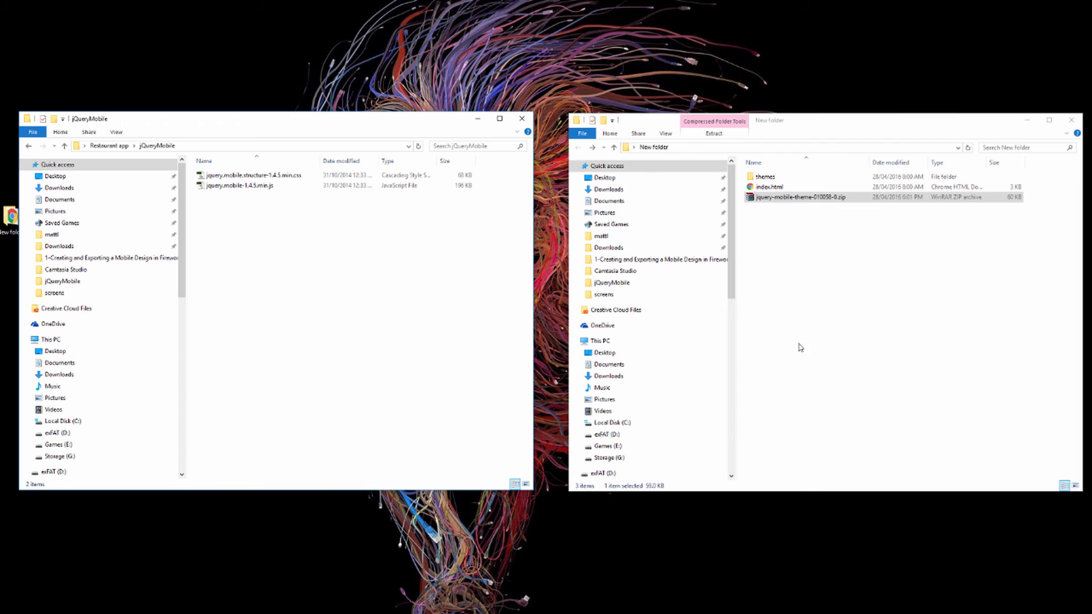
- Copy the entire contents of the extracted themes folder into the Restaurant app's jQueryMobile folder
left_click(763, 178)
double_click(764, 178)
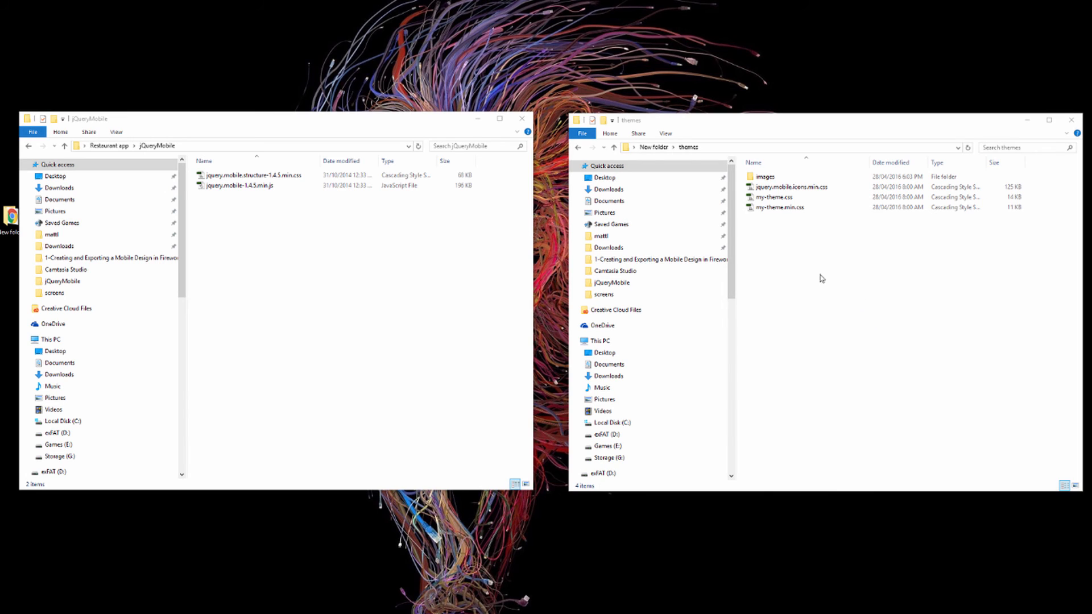
left_click_drag(803, 256, 779, 181)
right_click(774, 184)
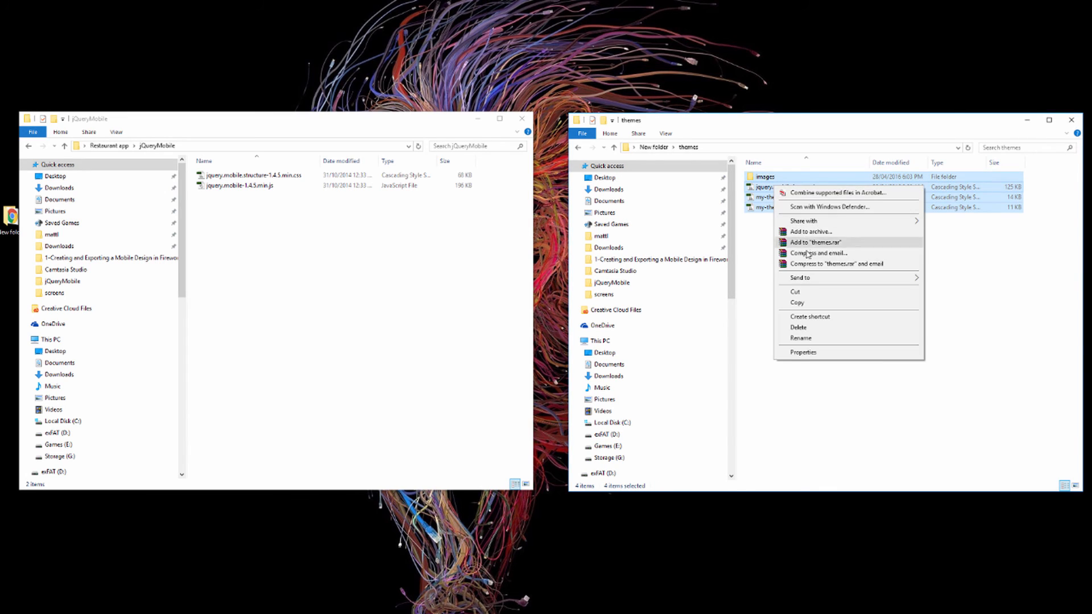
left_click(804, 303)
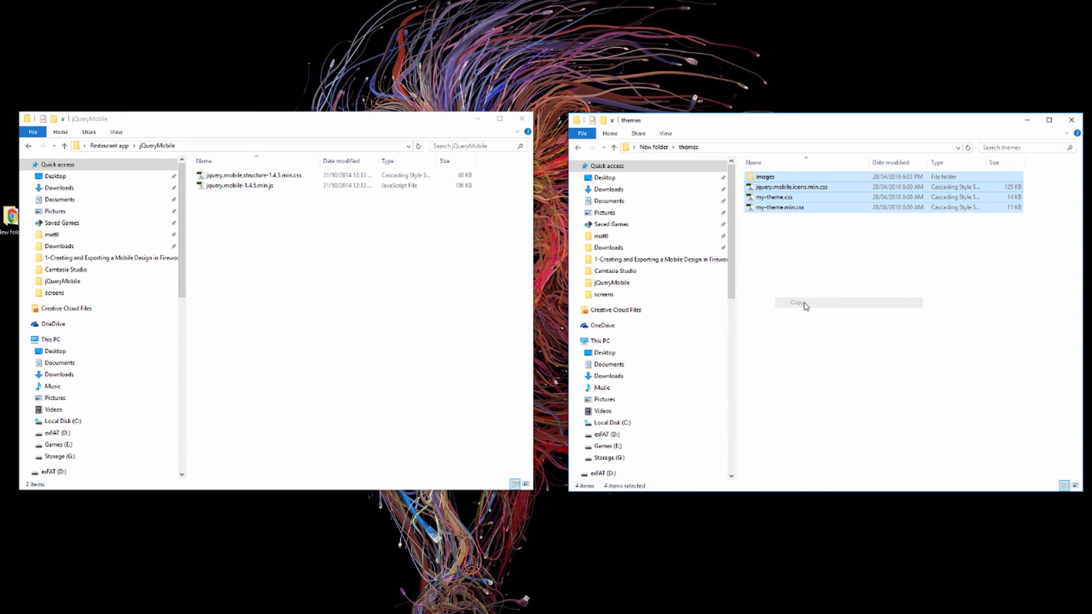
left_click(284, 279)
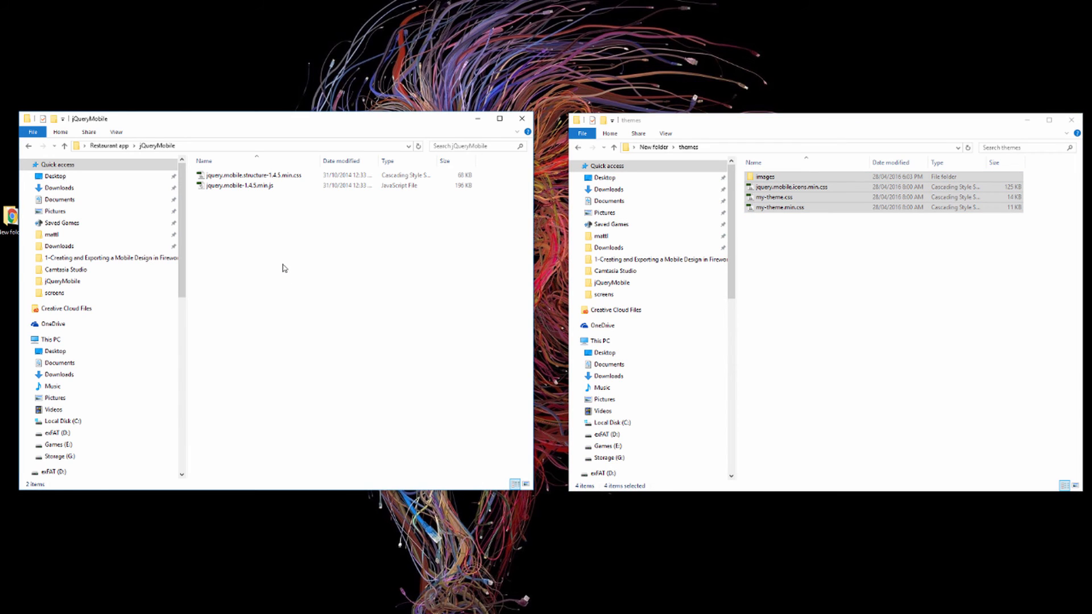
right_click(282, 263)
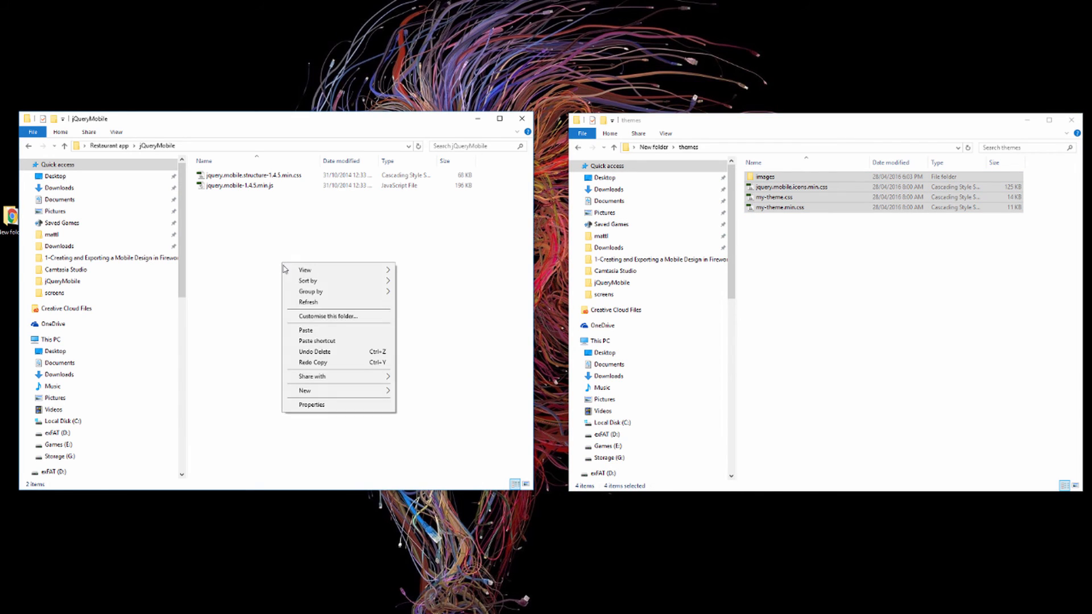
left_click(333, 330)
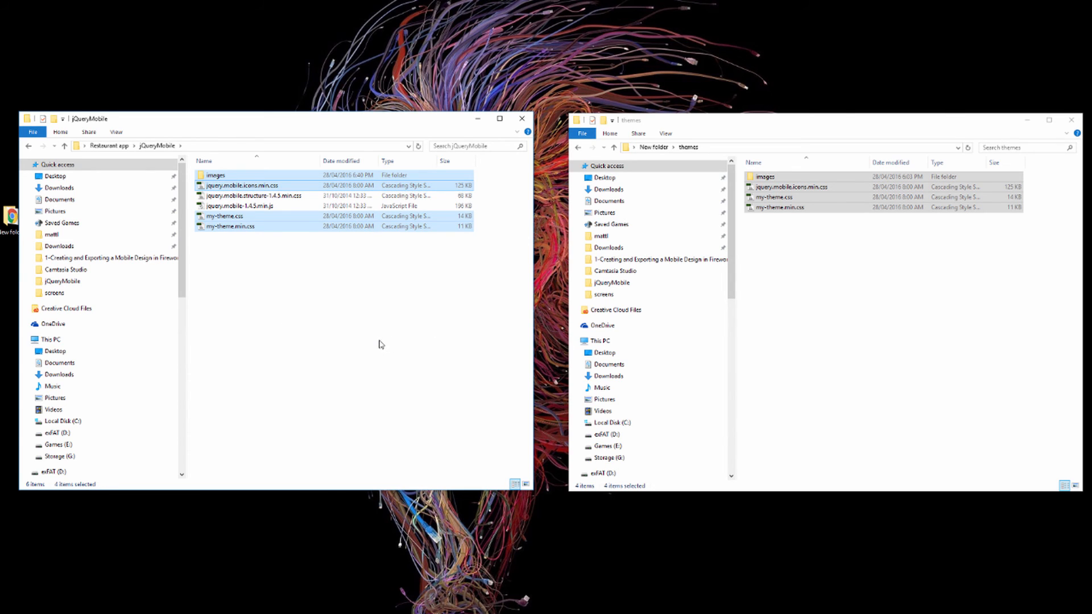
- Delete my-theme.min.css from the jQueryMobile folder
left_click(380, 344)
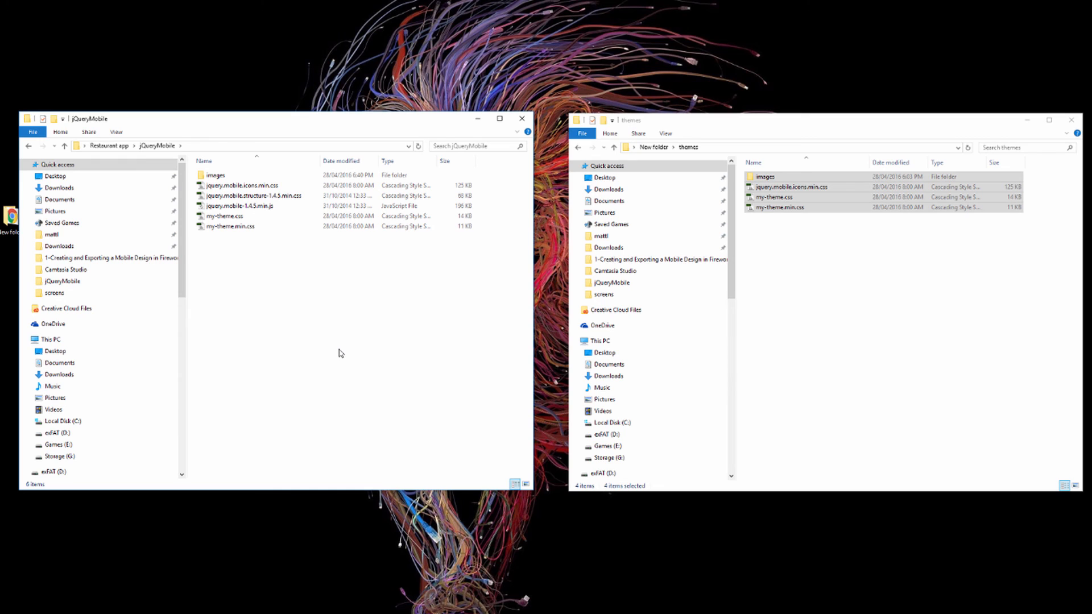
right_click(251, 226)
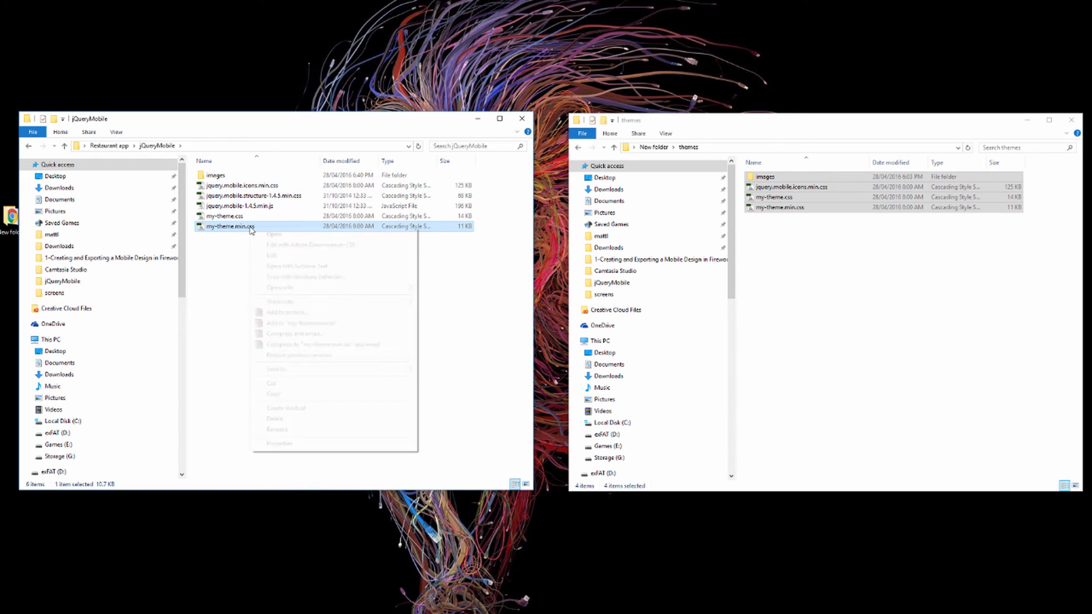
left_click(334, 420)
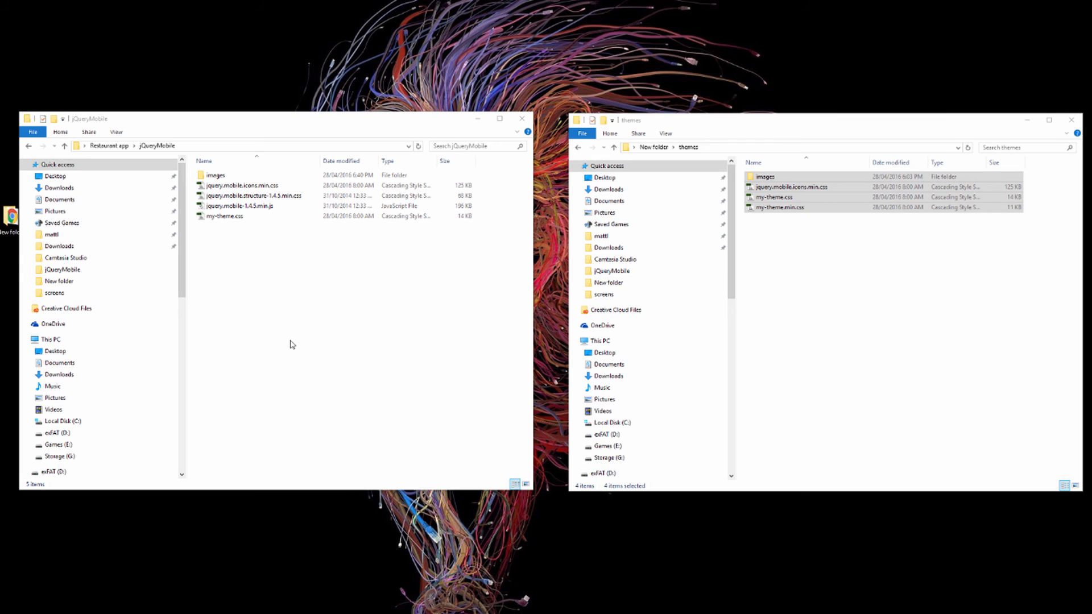
- Go back to the extracted theme's parent folder and open its index.html in Firefox
left_click(578, 147)
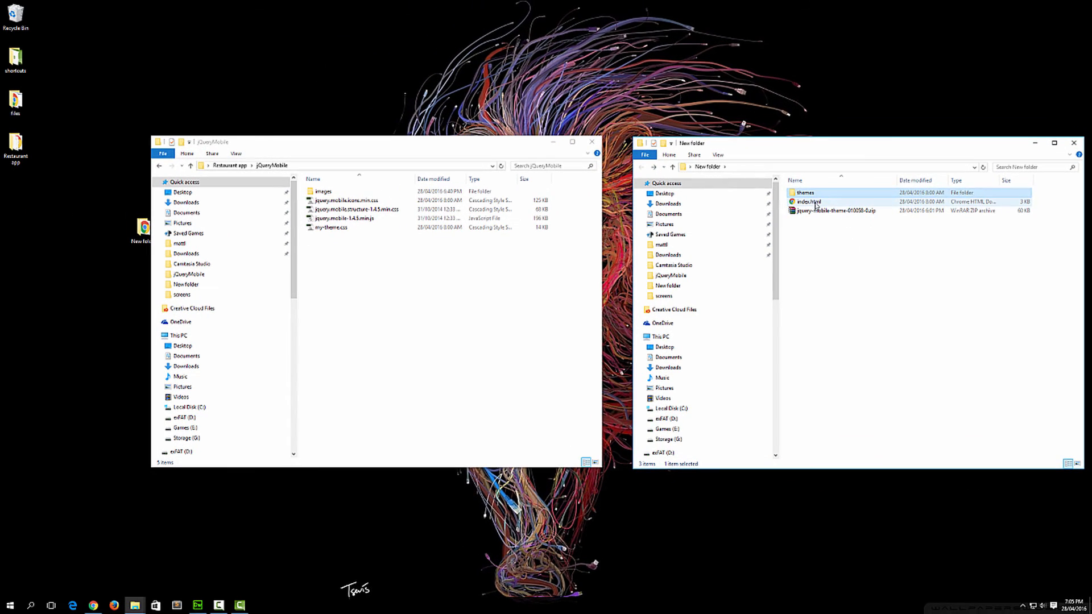
left_click(816, 205)
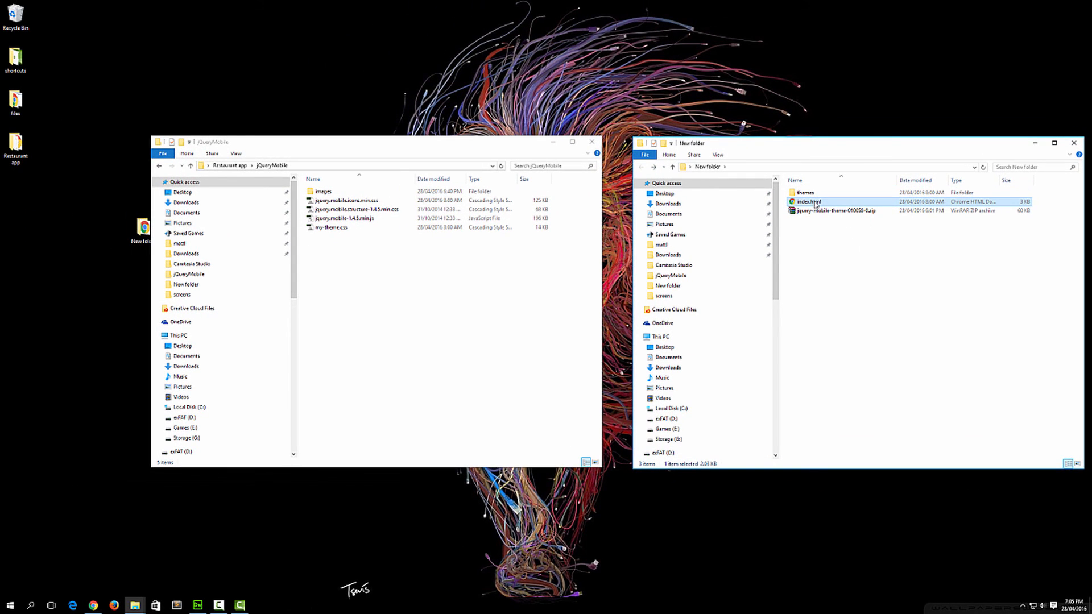
right_click(816, 205)
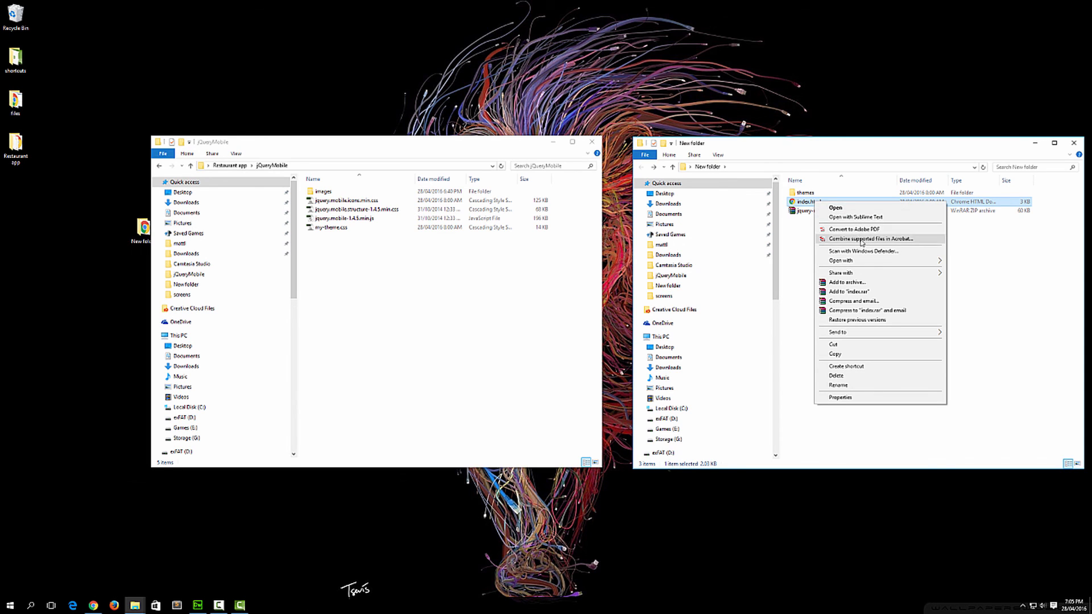
mouse_move(871, 263)
left_click(1049, 271)
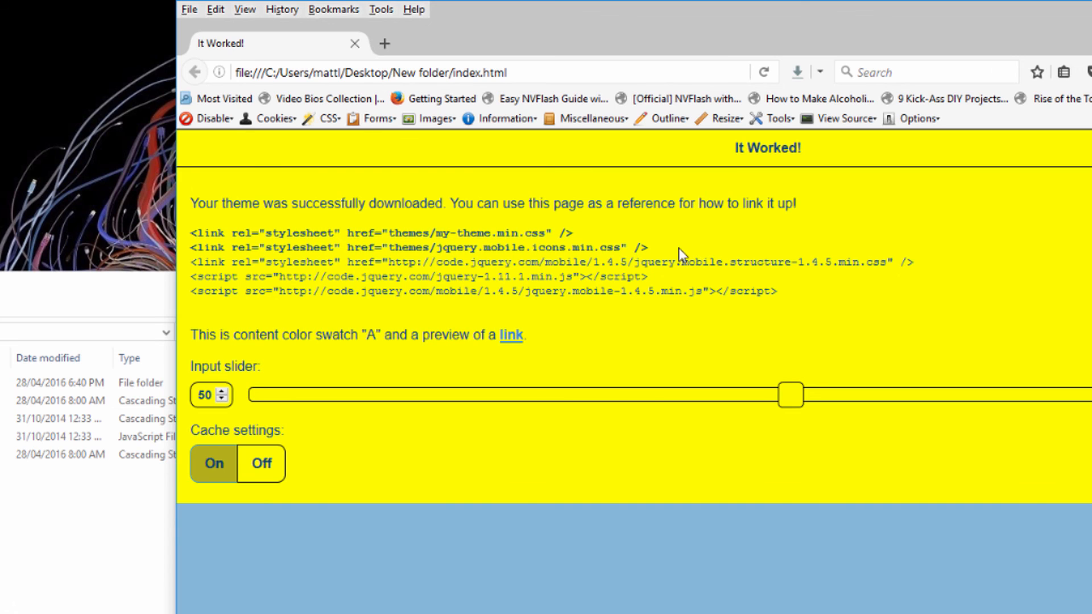
- Copy the my-theme.min.css and jquery.mobile.icons.min.css link tags from the page and paste them below the title in Dreamweaver's index.html
left_click_drag(674, 249, 194, 237)
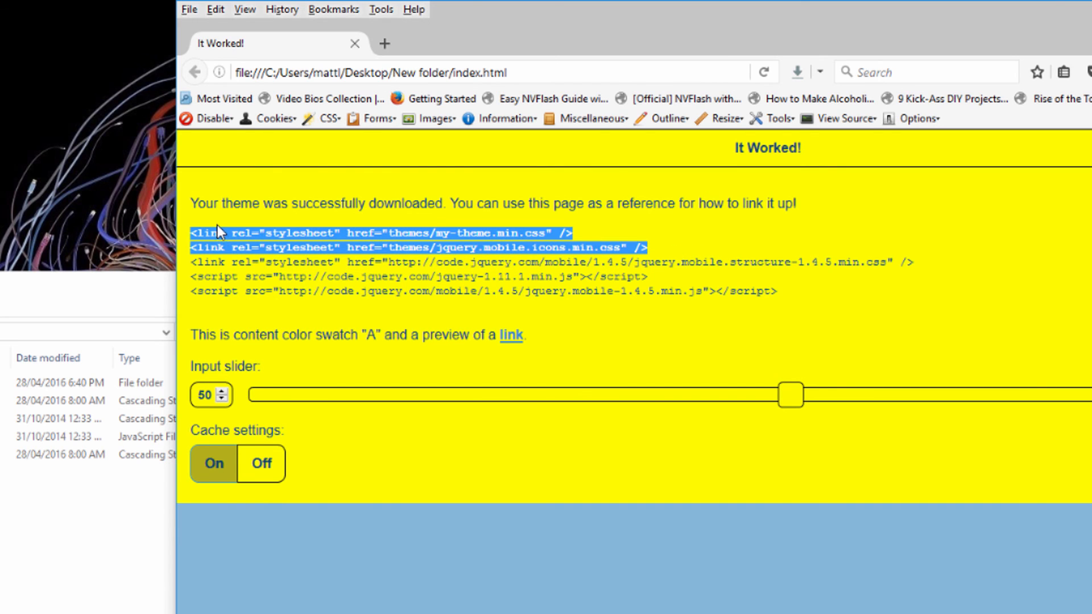
right_click(217, 226)
left_click(253, 254)
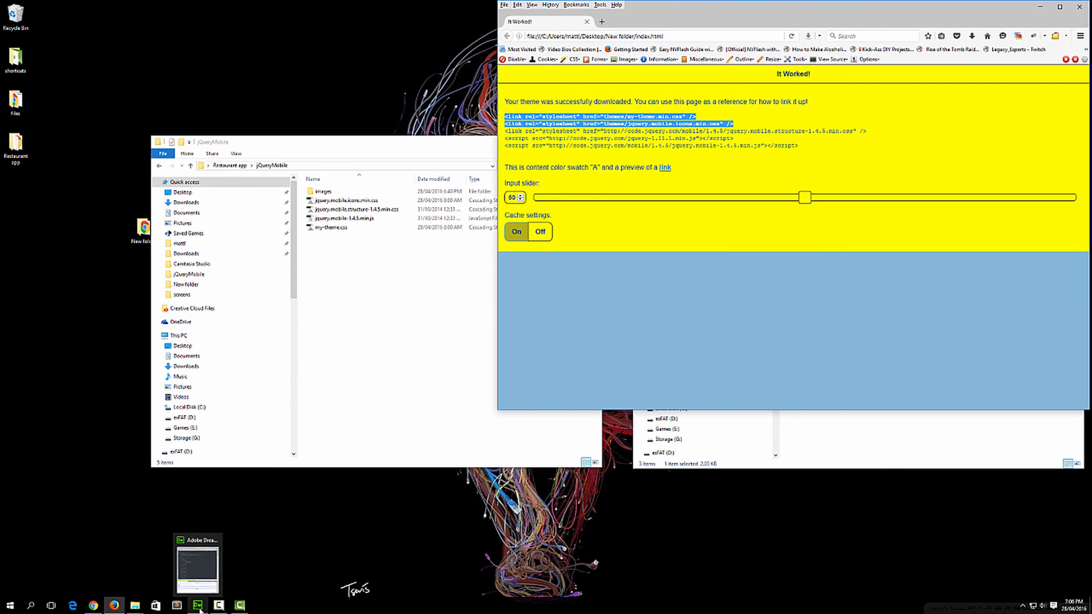
left_click(197, 606)
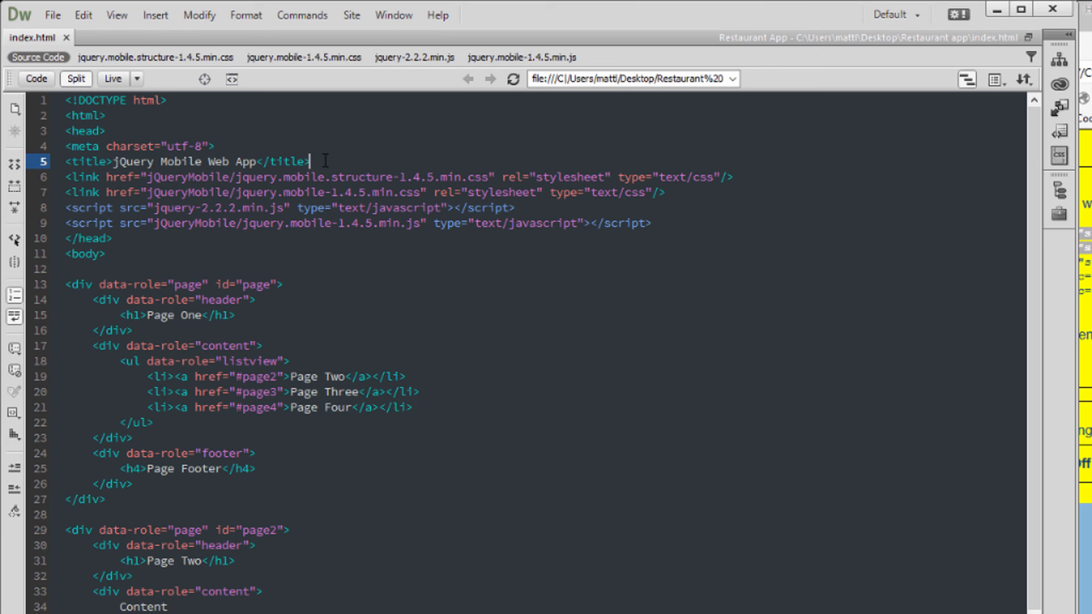
key("Return")
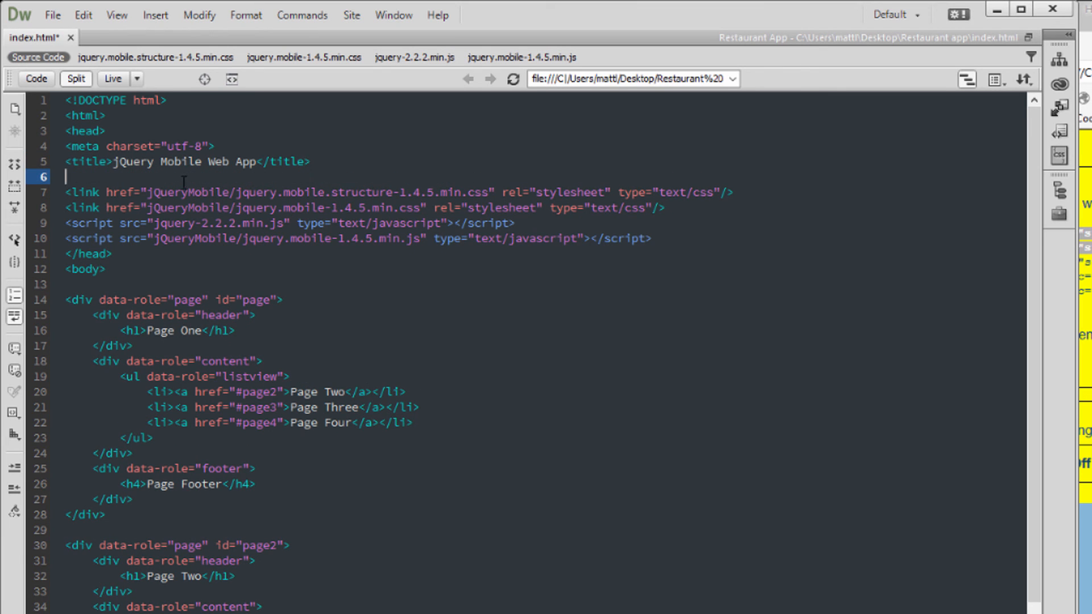
right_click(115, 178)
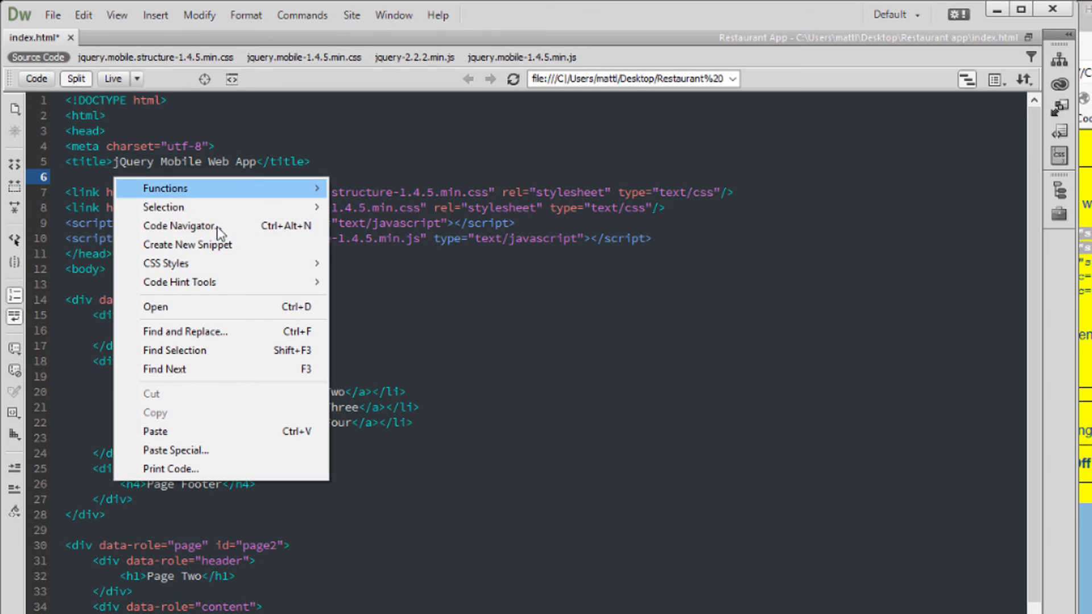
left_click(242, 432)
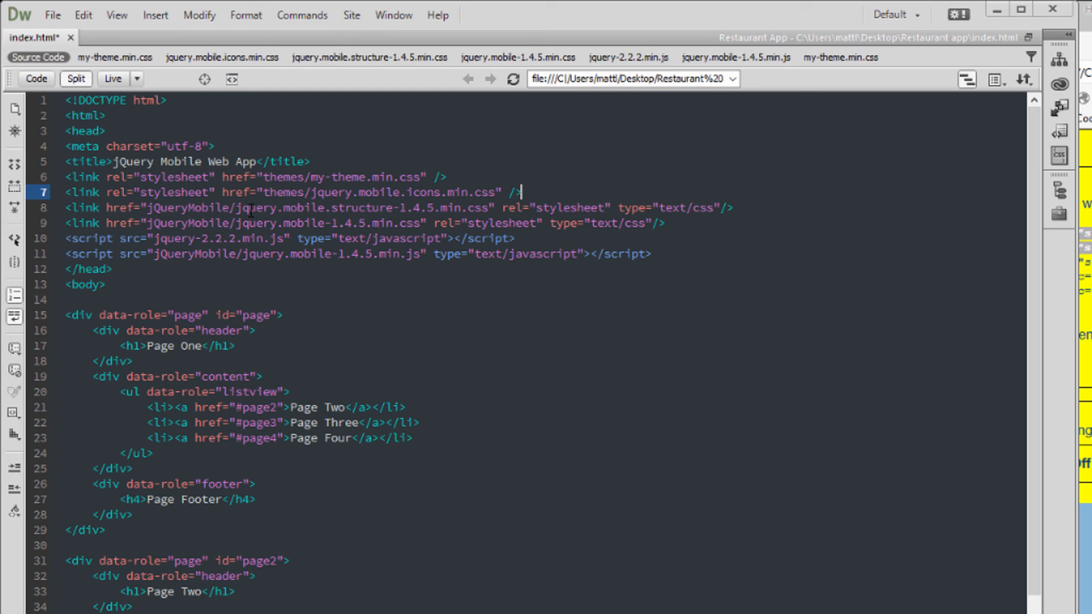
- Replace the themes folder with jQueryMobile in the href of the my-theme.min.css stylesheet link
left_click_drag(230, 207, 147, 207)
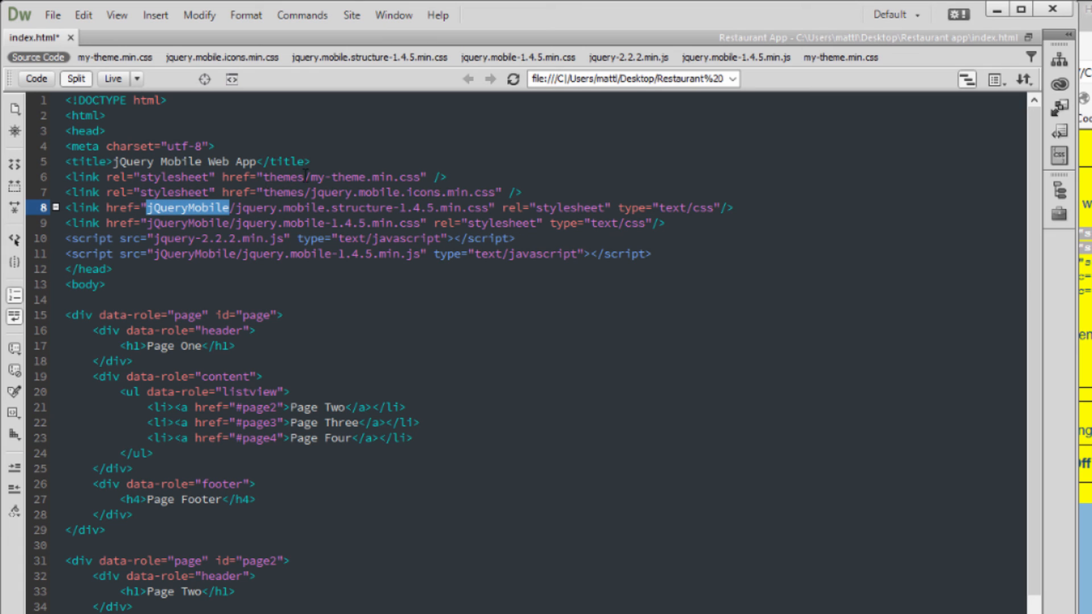
left_click_drag(305, 177, 263, 176)
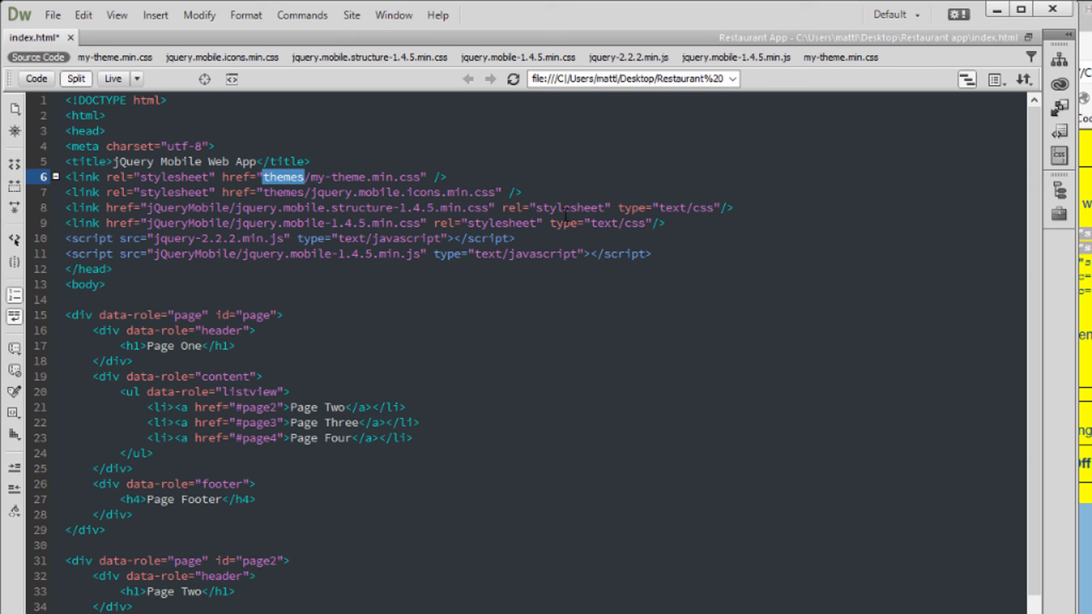
key("ctrl+v")
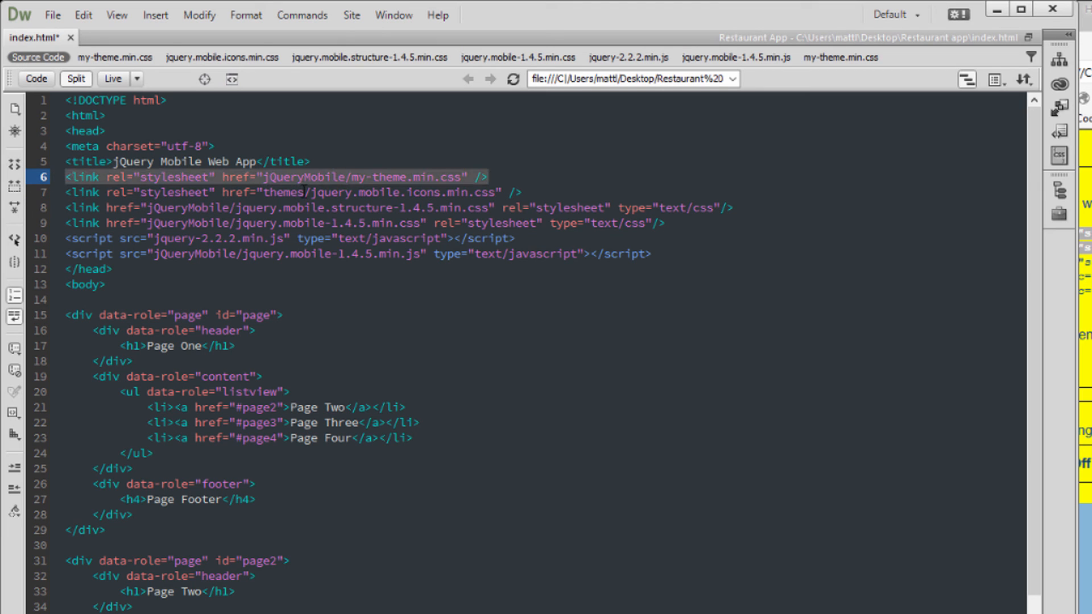
- Replace themes with jQueryMobile in the jquery.mobile.icons.min.css href and remove .min from the my-theme stylesheet's file name in its link
left_click_drag(304, 192, 264, 192)
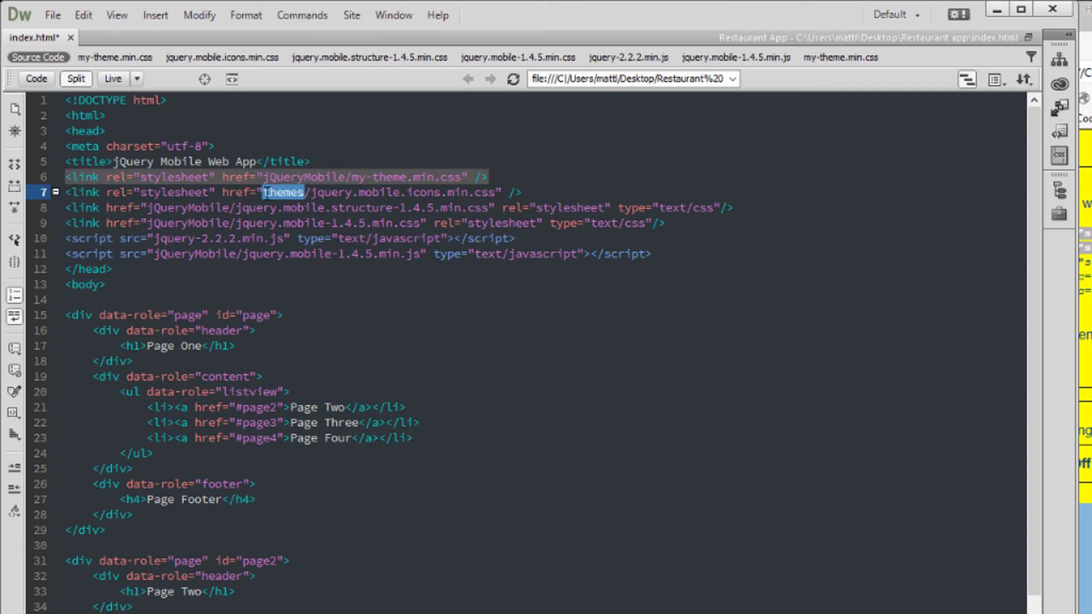
key("ctrl+v")
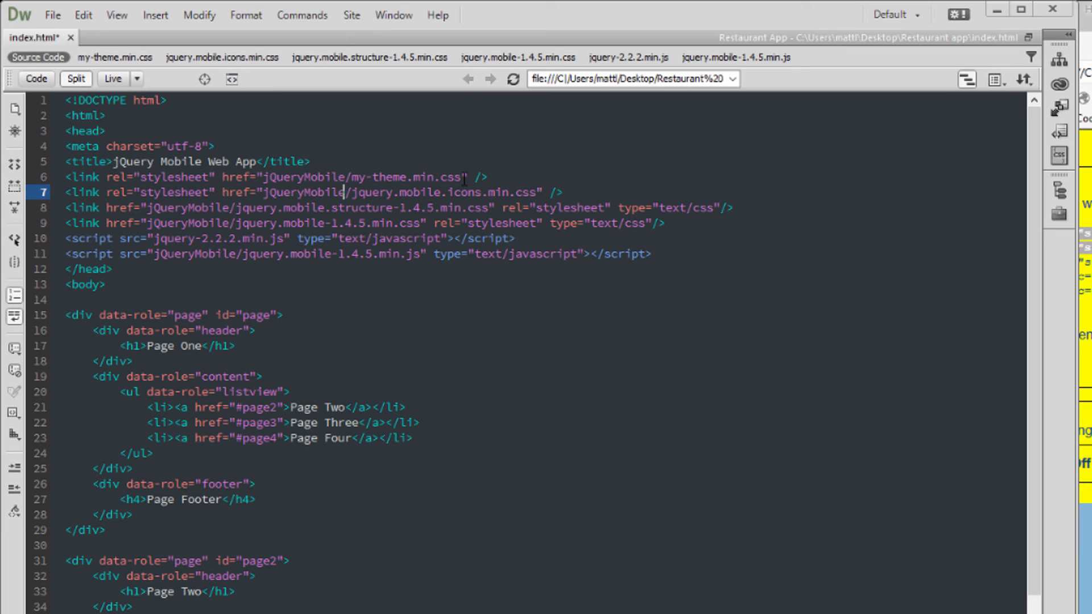
left_click_drag(406, 179, 436, 185)
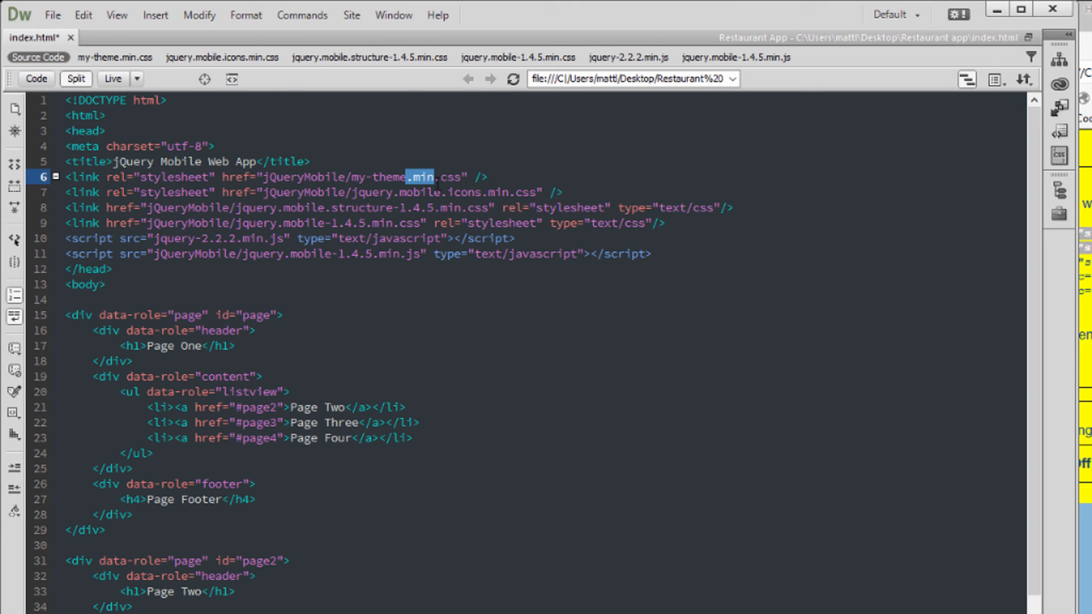
key("BackSpace")
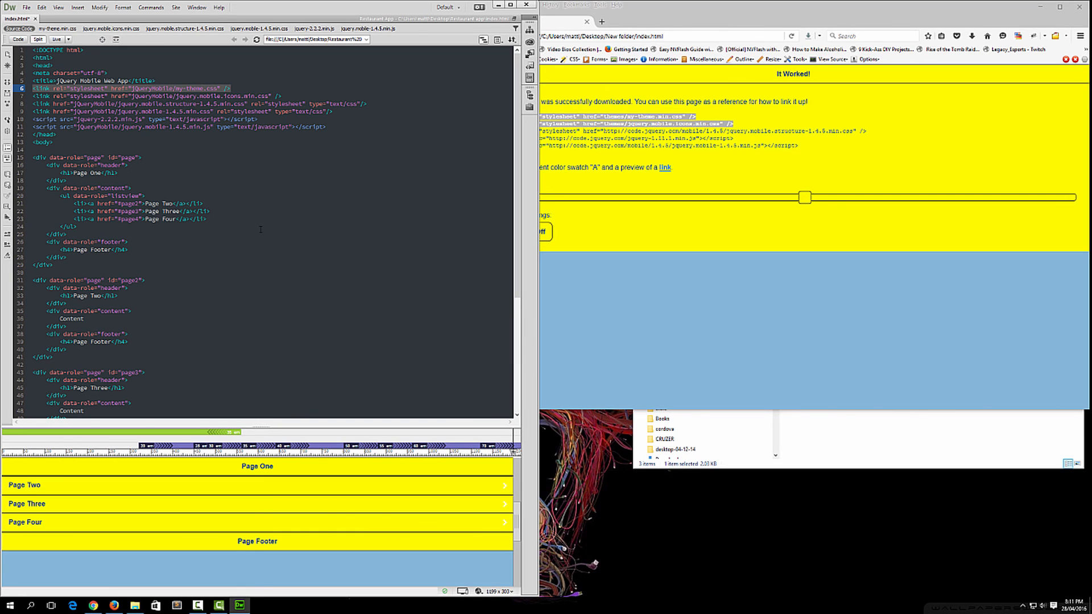
- Save all open files and test the themed app by following the Page Two link in the live preview
left_click(27, 8)
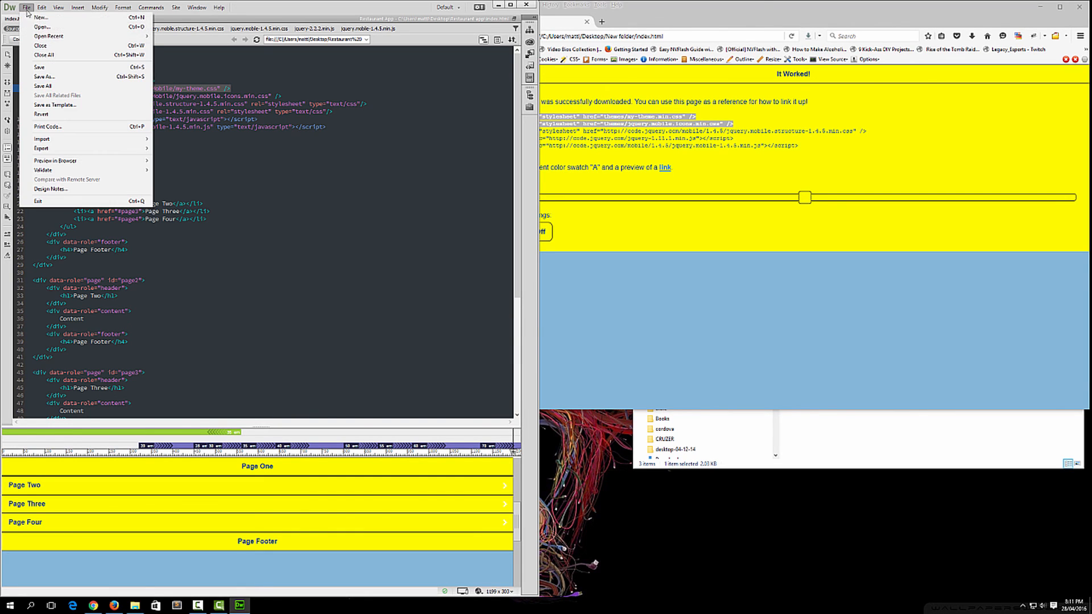
left_click(63, 89)
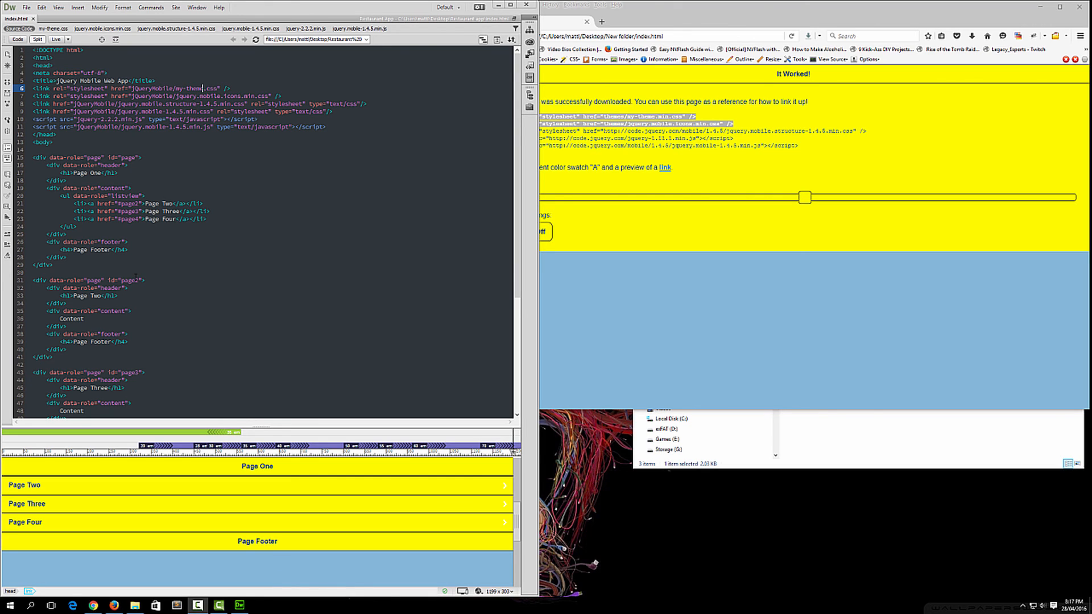
left_click(128, 490)
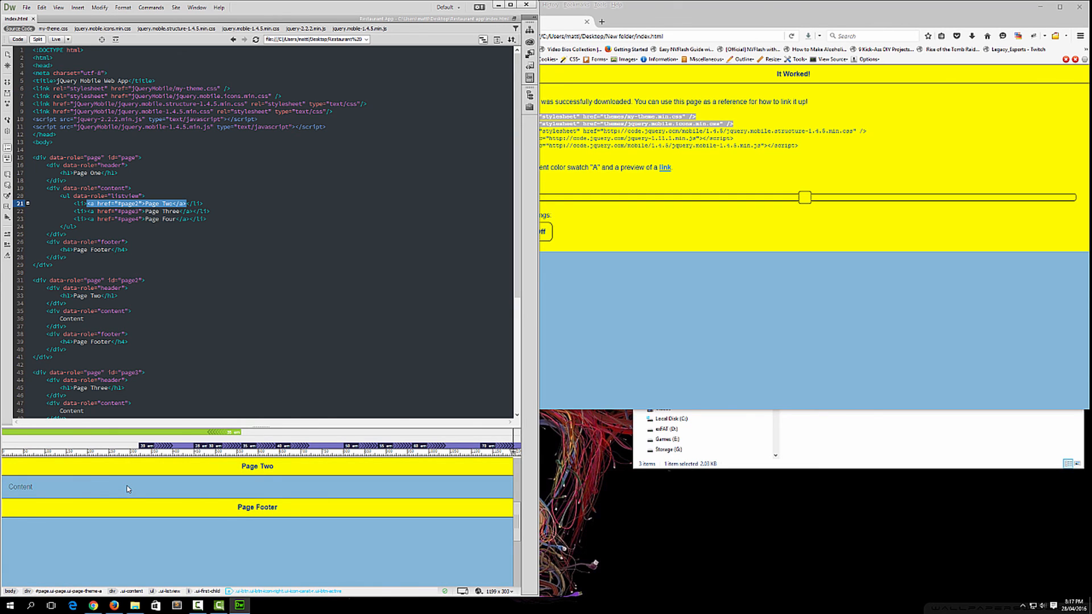